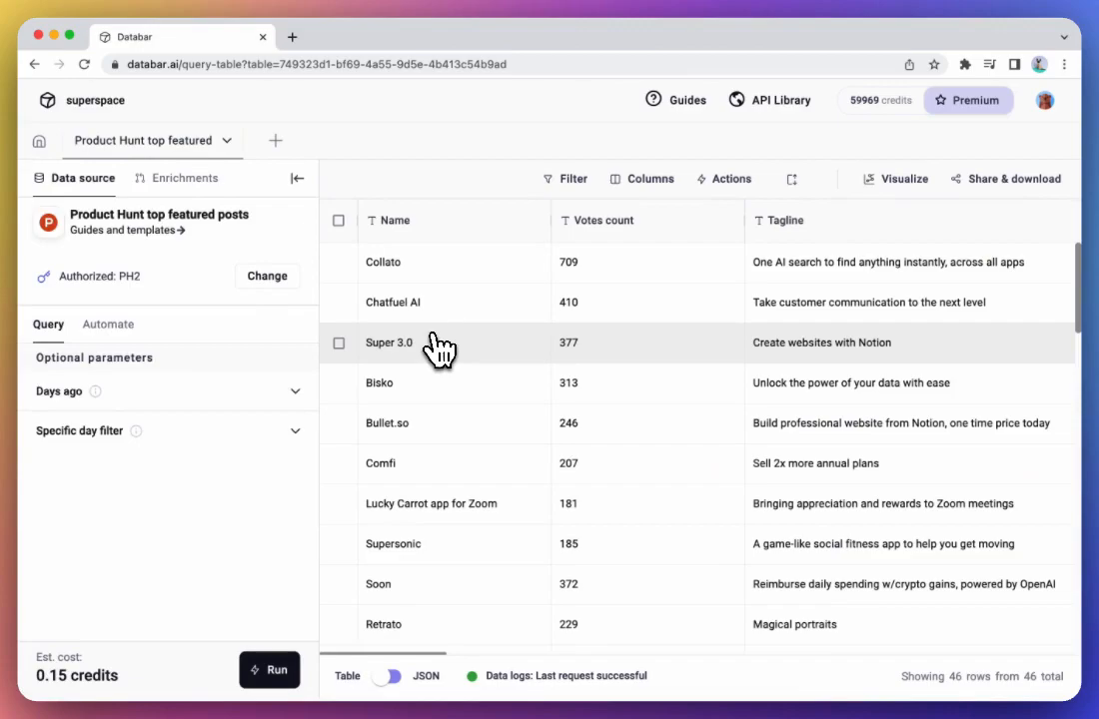
- Look through the Product Hunt table's columns and collapse the data source panel to widen the table view
{"action": "scroll", "coordinate": [780, 351], "scroll_direction": "right", "scroll_amount": 10}
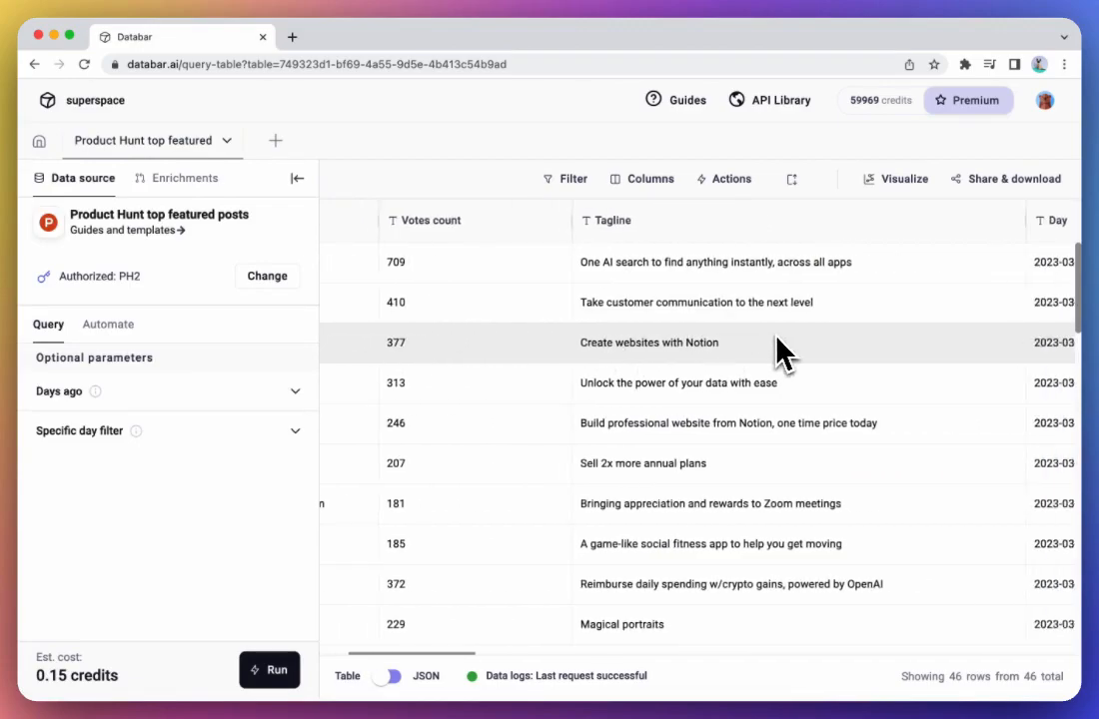
{"action": "scroll", "coordinate": [781, 351], "scroll_direction": "right", "scroll_amount": 5}
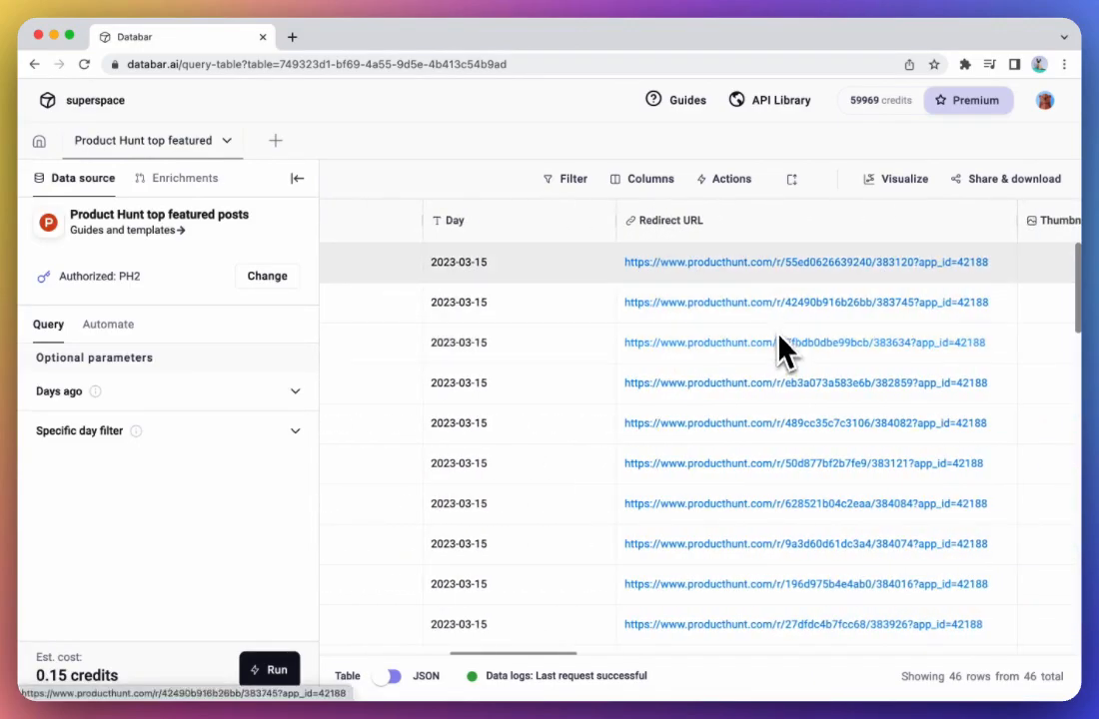
{"action": "scroll", "coordinate": [762, 276], "scroll_direction": "right", "scroll_amount": 5}
{"action": "scroll", "coordinate": [770, 290], "scroll_direction": "right", "scroll_amount": 5}
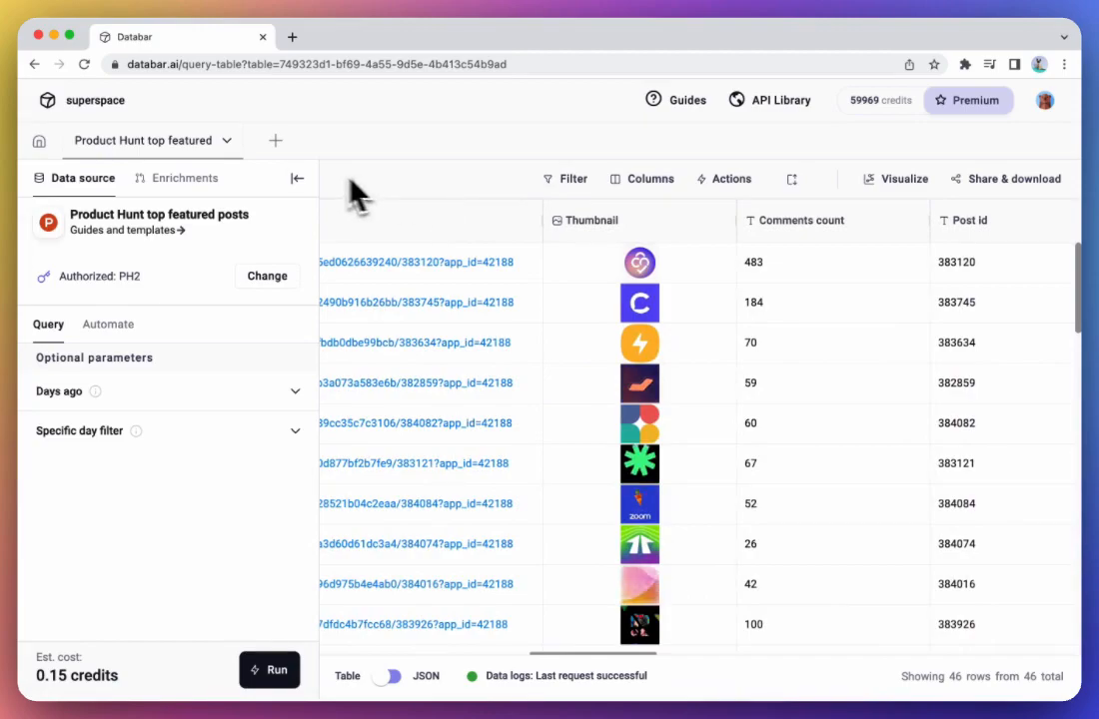
{"action": "left_click", "coordinate": [298, 180]}
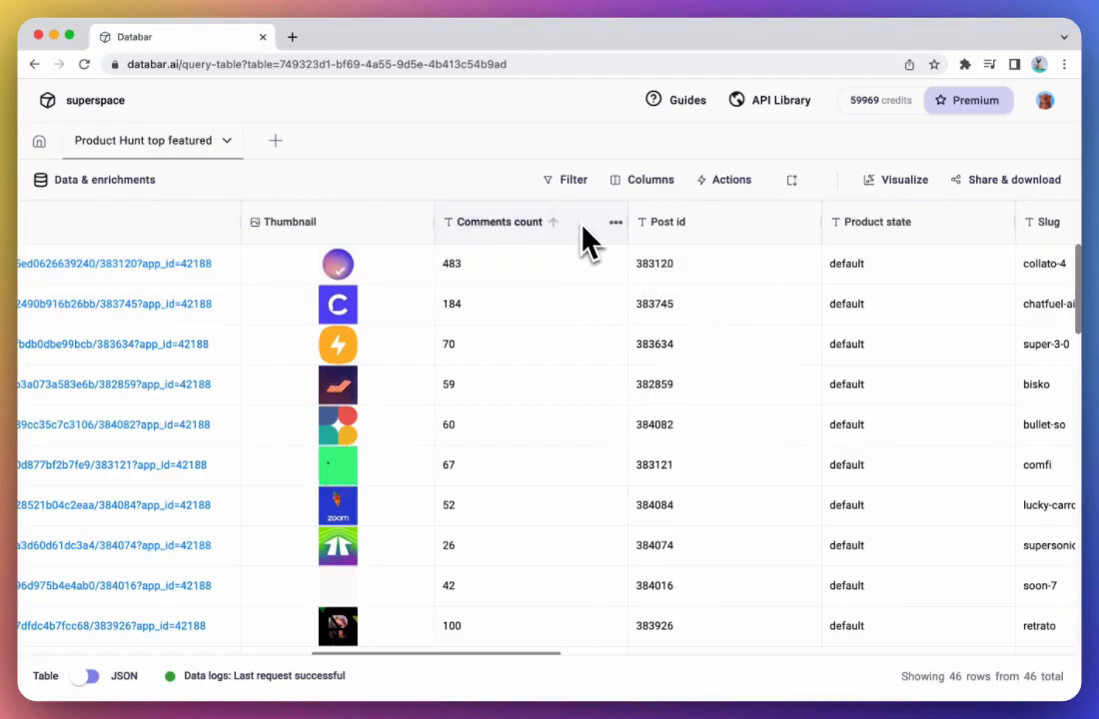
{"action": "left_click", "coordinate": [566, 182]}
{"action": "left_click", "coordinate": [631, 186]}
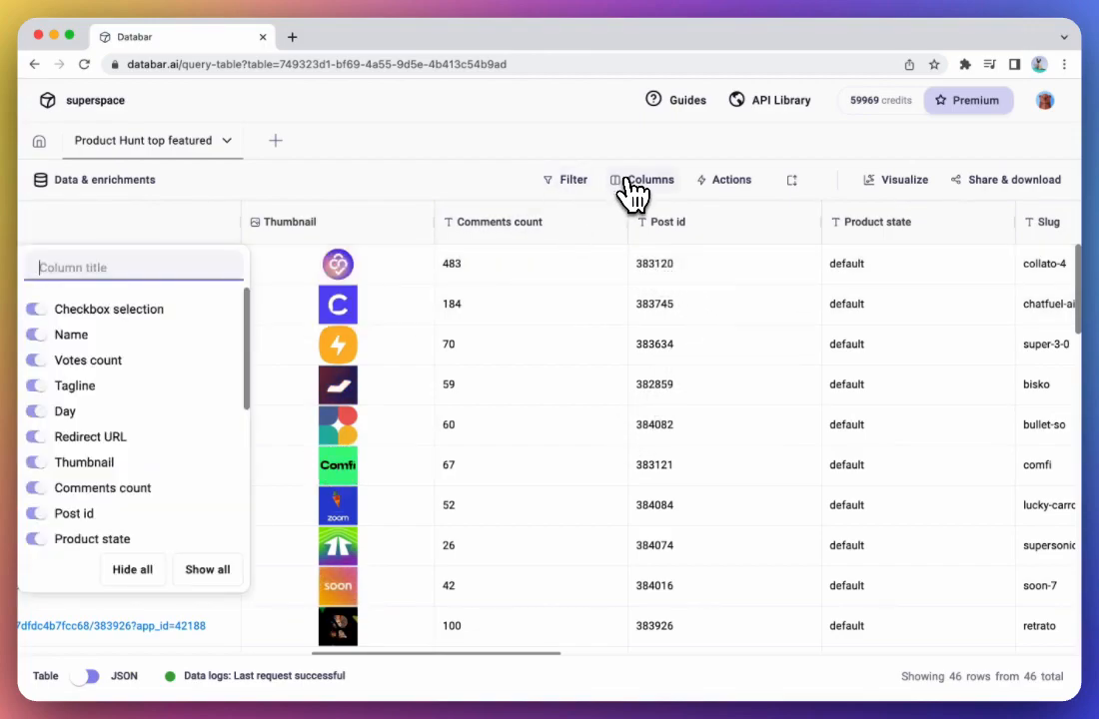
{"action": "left_click", "coordinate": [635, 194]}
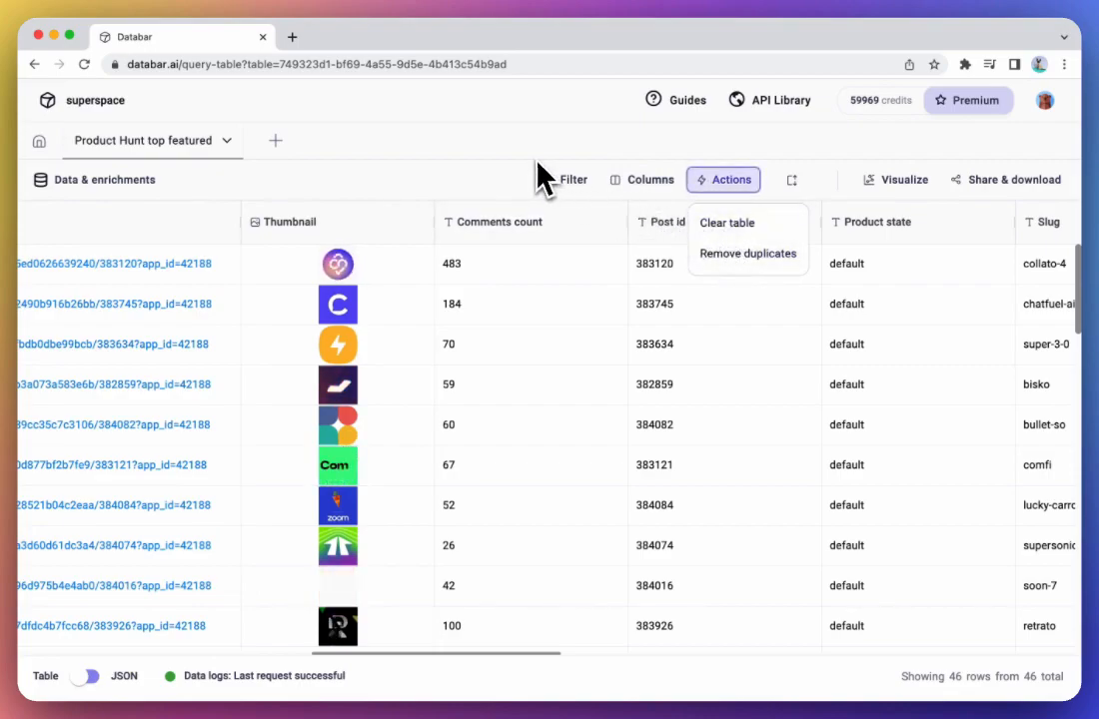
{"action": "left_click", "coordinate": [507, 177]}
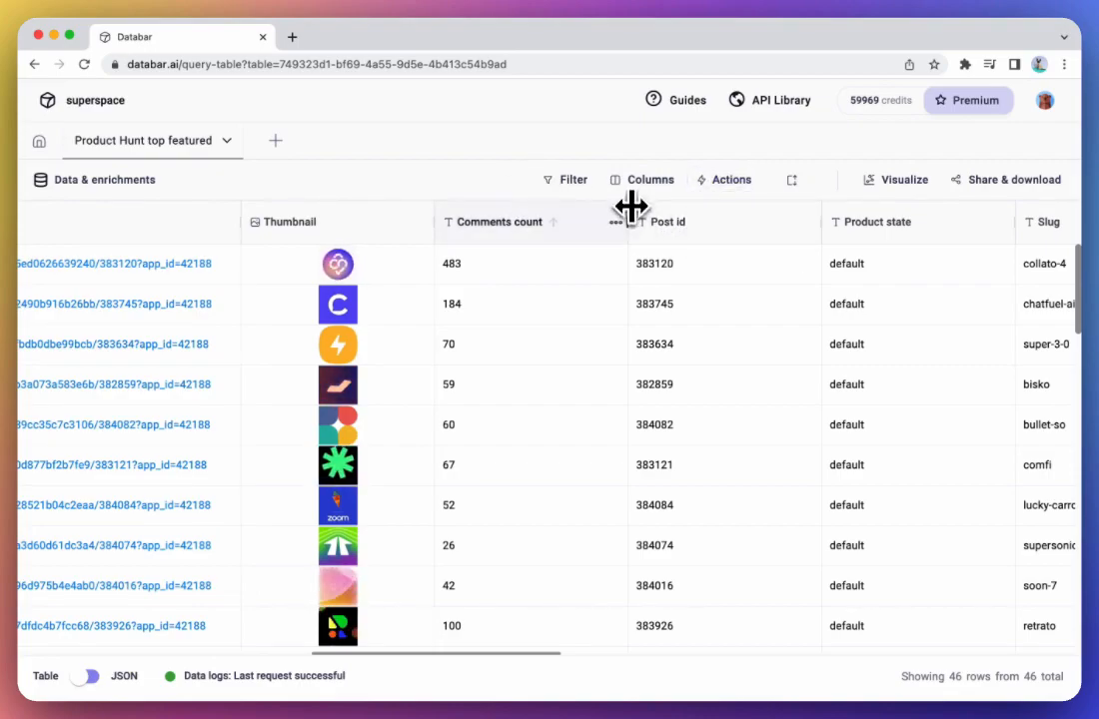
- Widen the Comments count column and rename it to "Comments count today"
{"action": "left_click_drag", "start_coordinate": [627, 222], "coordinate": [707, 222]}
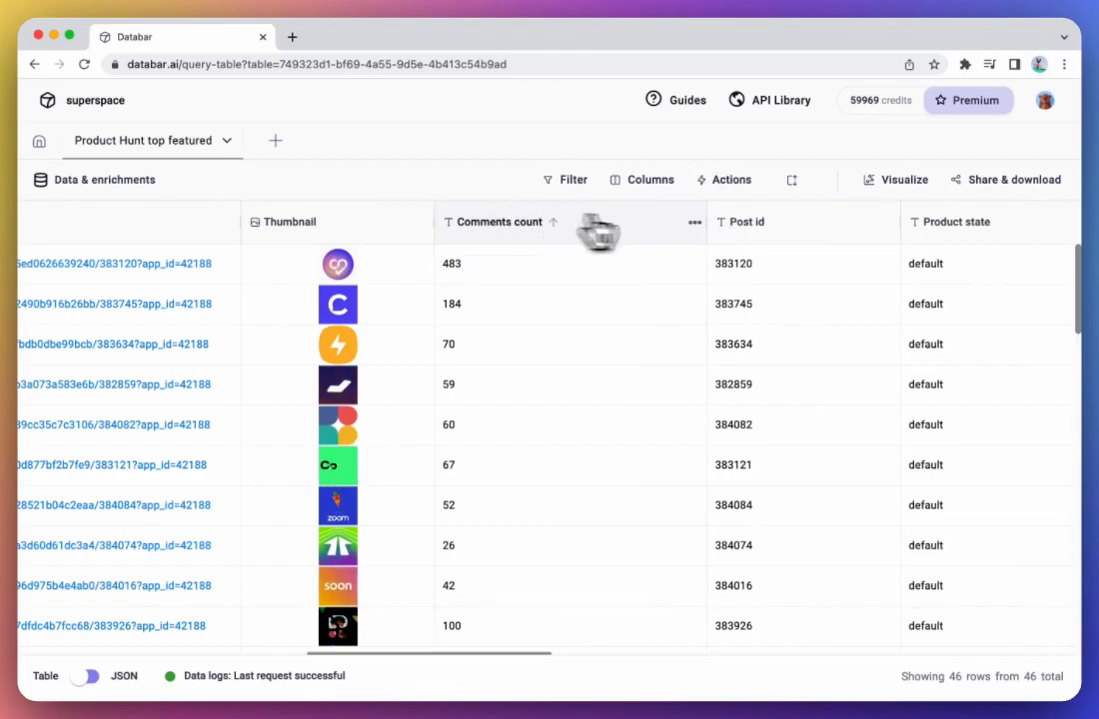
{"action": "left_click", "coordinate": [694, 226]}
{"action": "left_click", "coordinate": [633, 253]}
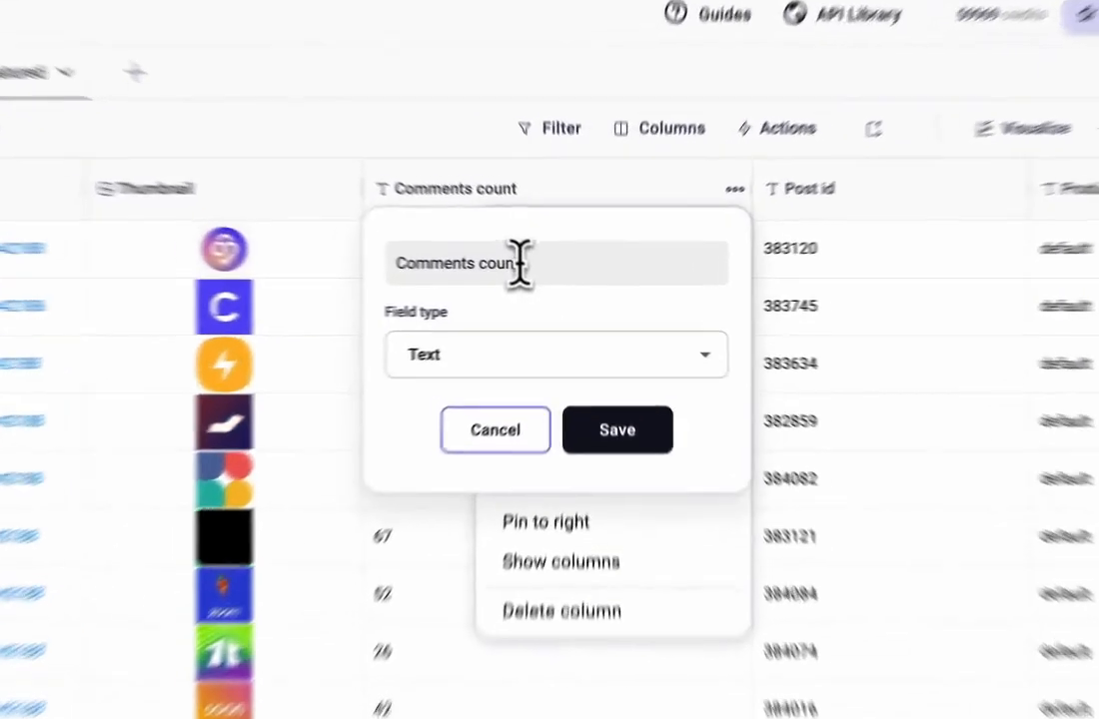
{"action": "type", "text": "tod"}
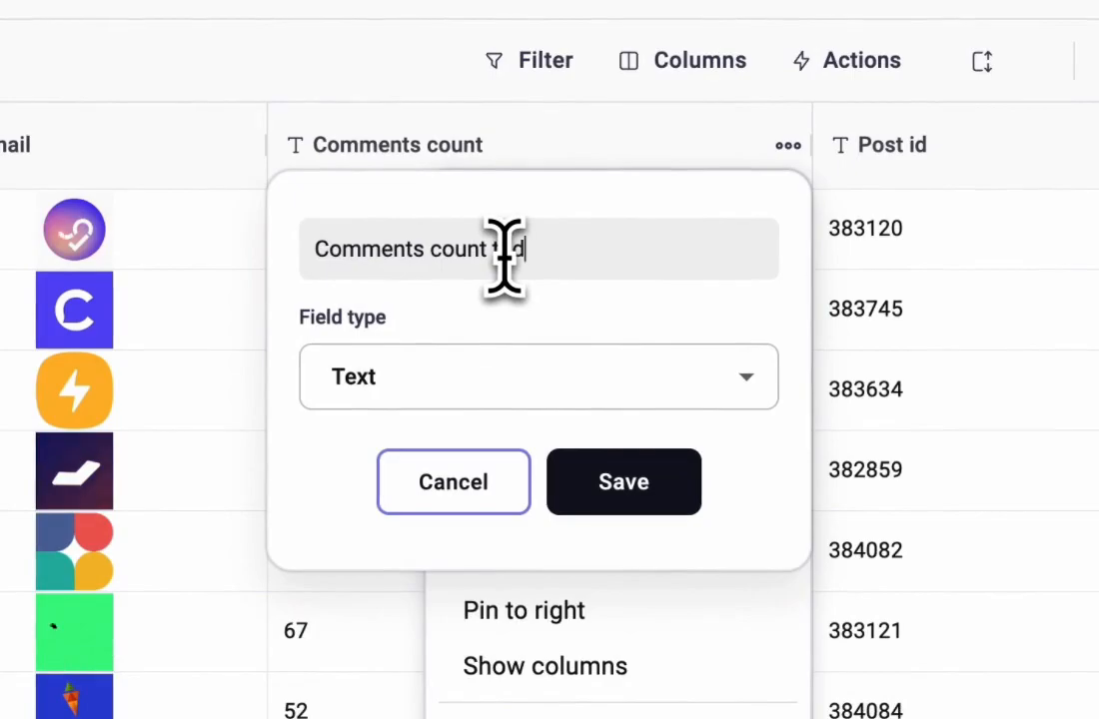
{"action": "type", "text": "ay"}
{"action": "left_click", "coordinate": [613, 500]}
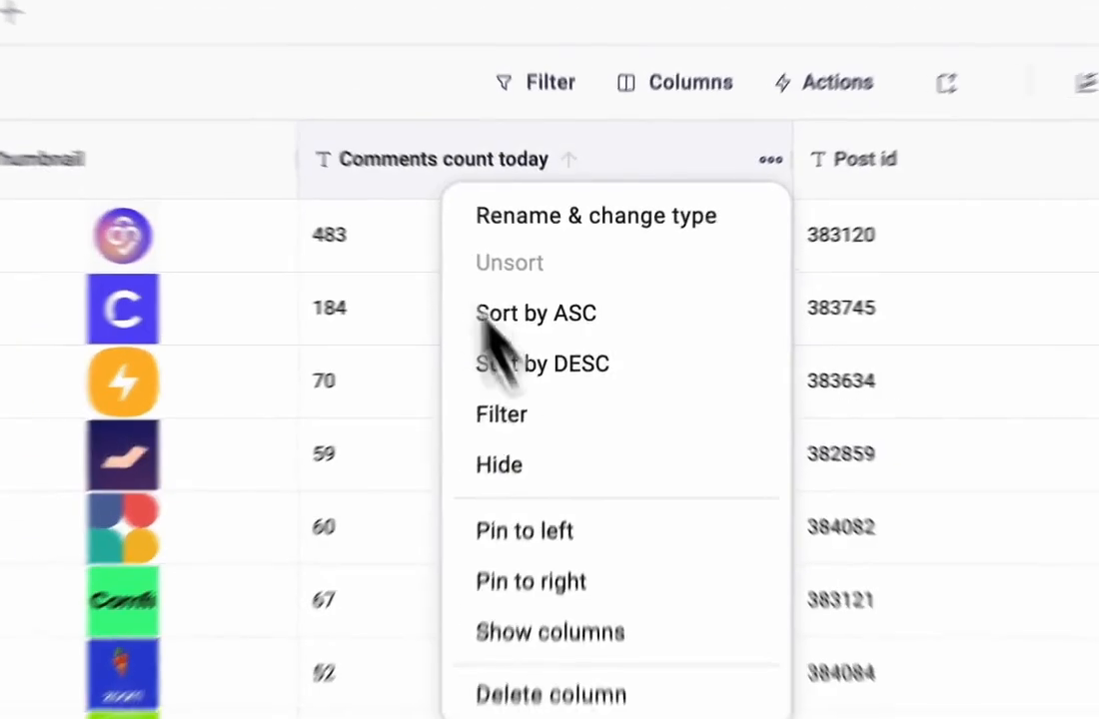
{"action": "left_click", "coordinate": [737, 306]}
- Bring up the table's enrichments and start adding a new enrichment
{"action": "scroll", "coordinate": [659, 290], "scroll_direction": "right", "scroll_amount": 3}
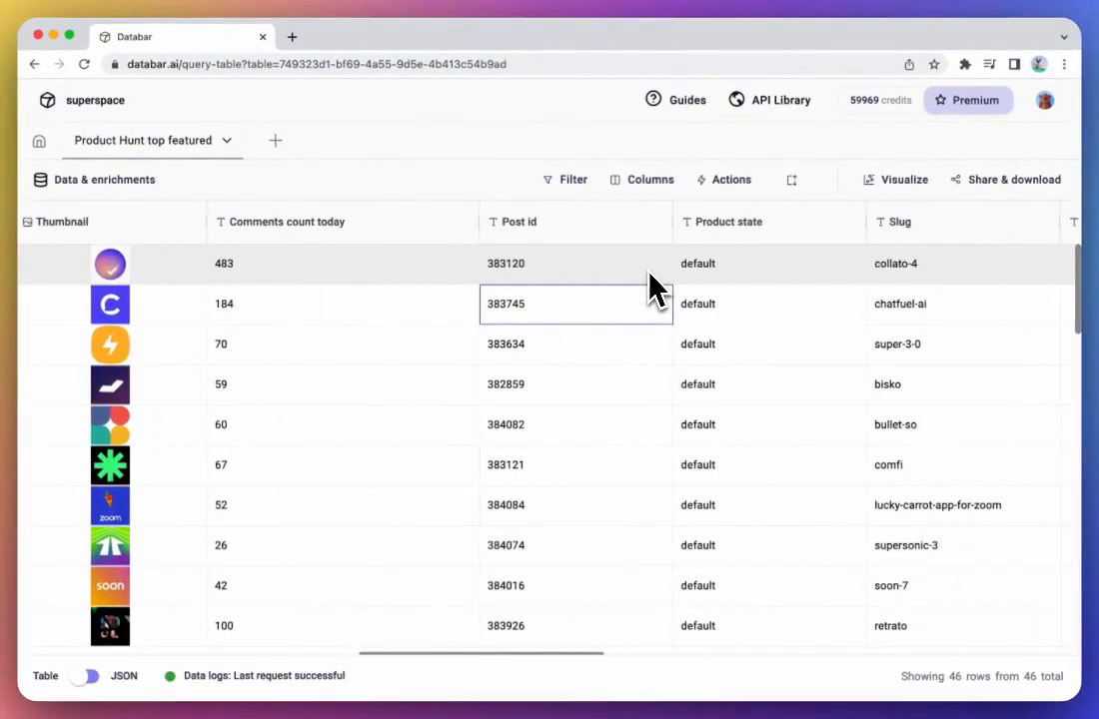
{"action": "scroll", "coordinate": [650, 290], "scroll_direction": "left", "scroll_amount": 10}
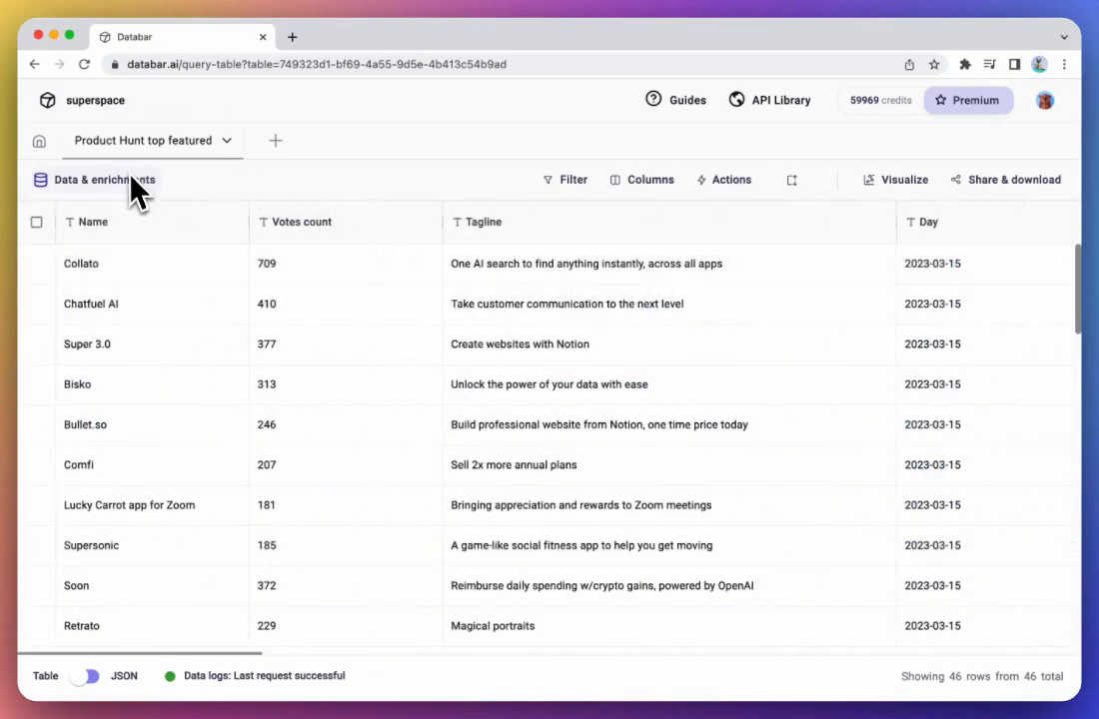
{"action": "left_click", "coordinate": [160, 184]}
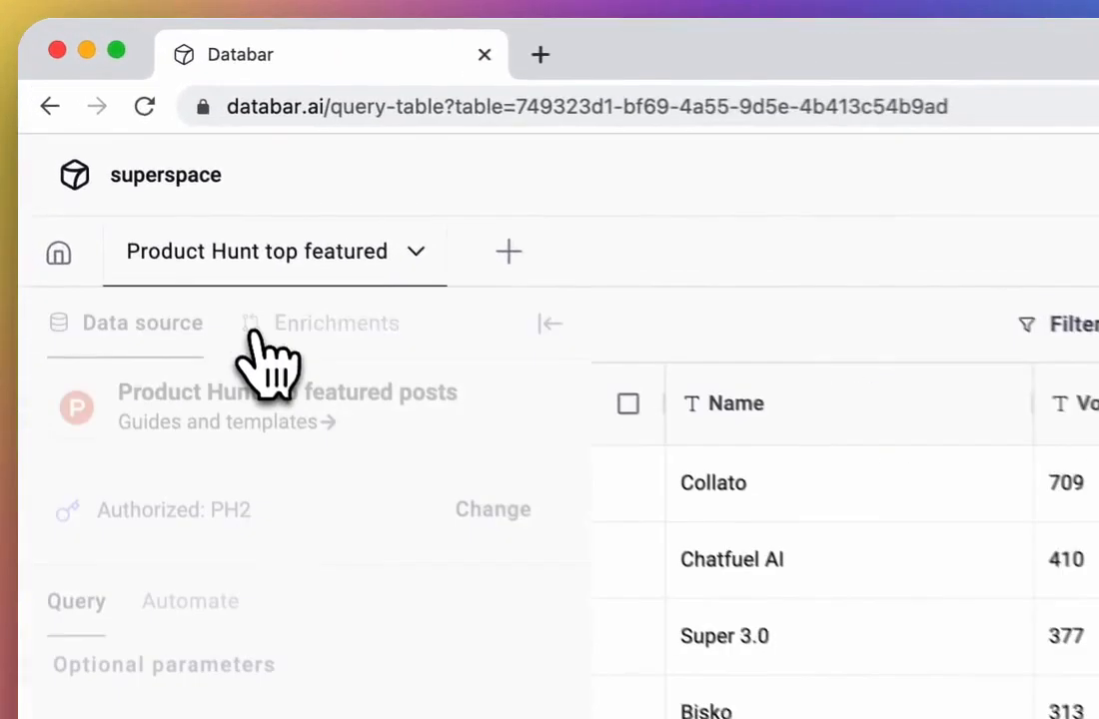
{"action": "left_click", "coordinate": [328, 339]}
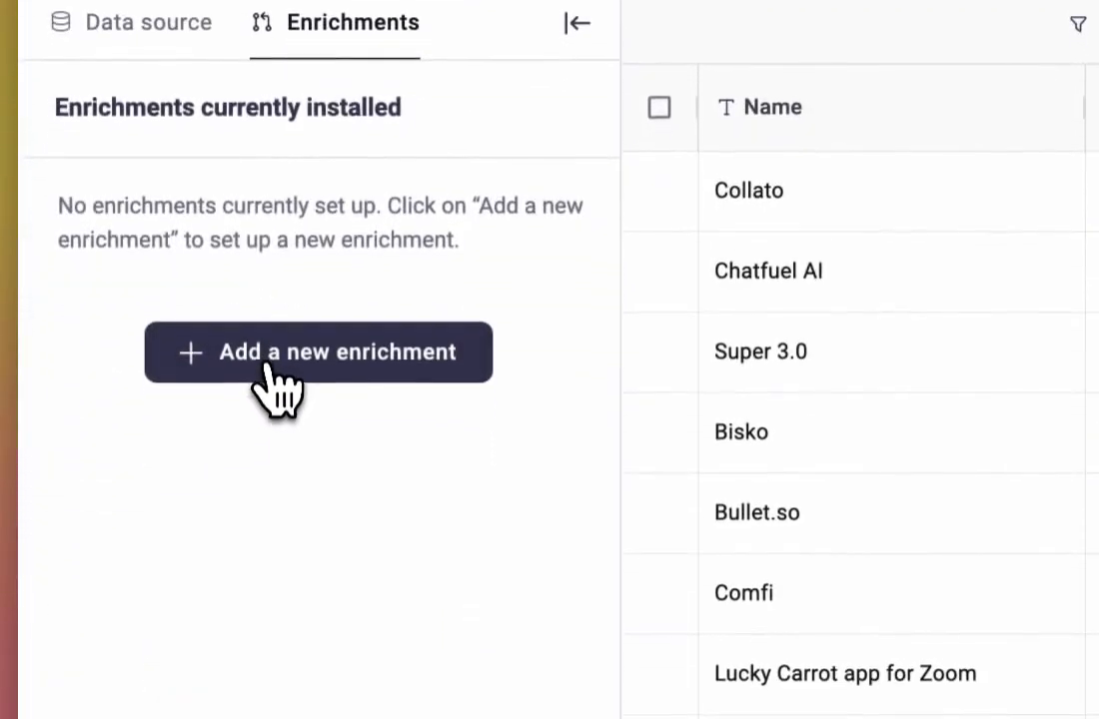
{"action": "left_click", "coordinate": [275, 682]}
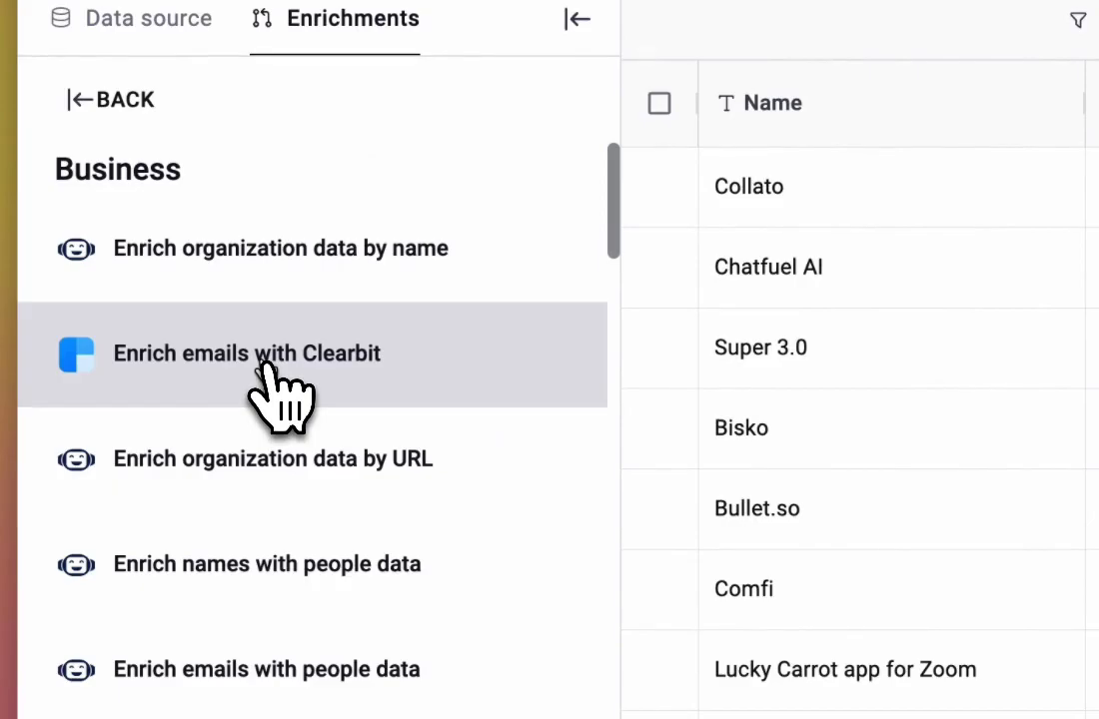
- Browse the available enrichments in the business, social media and finance categories
{"action": "scroll", "coordinate": [268, 390], "scroll_direction": "down", "scroll_amount": 2}
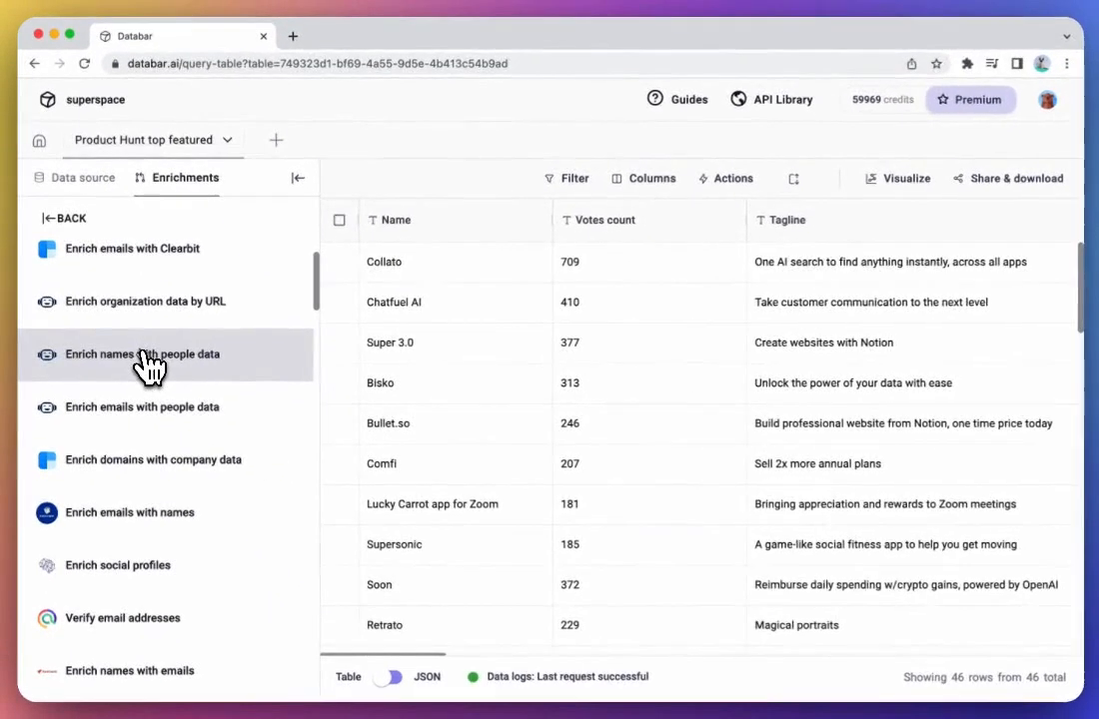
{"action": "scroll", "coordinate": [287, 397], "scroll_direction": "down", "scroll_amount": 2}
{"action": "scroll", "coordinate": [148, 366], "scroll_direction": "down", "scroll_amount": 10}
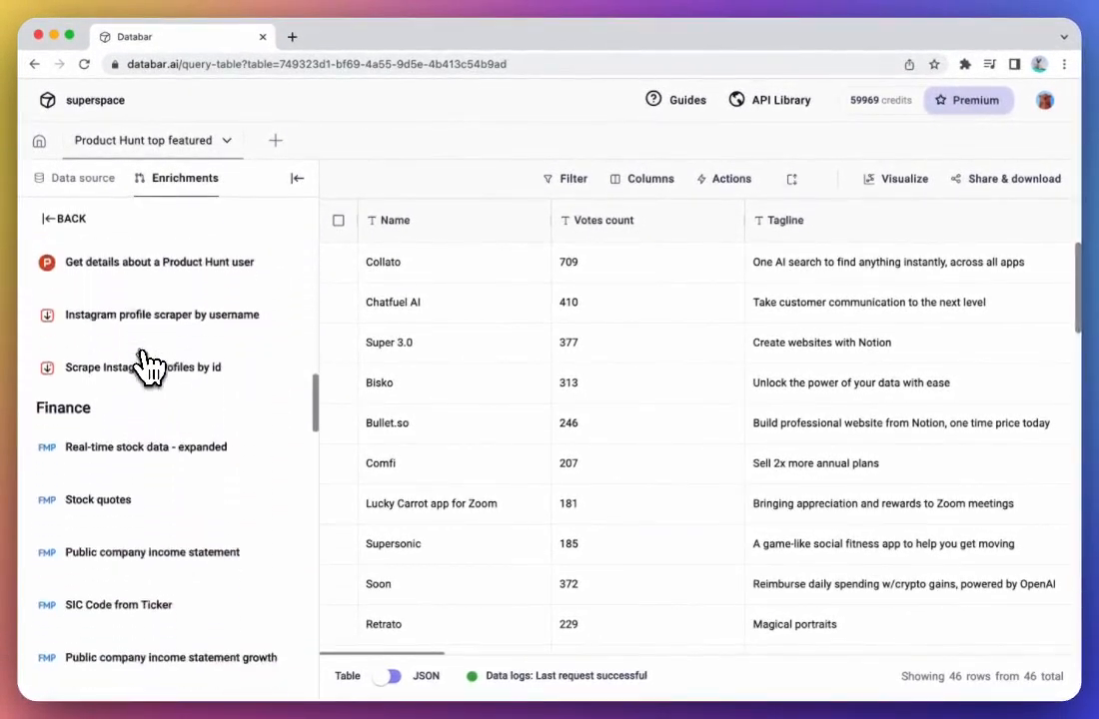
{"action": "scroll", "coordinate": [148, 367], "scroll_direction": "down", "scroll_amount": 5}
{"action": "scroll", "coordinate": [142, 447], "scroll_direction": "up", "scroll_amount": 10}
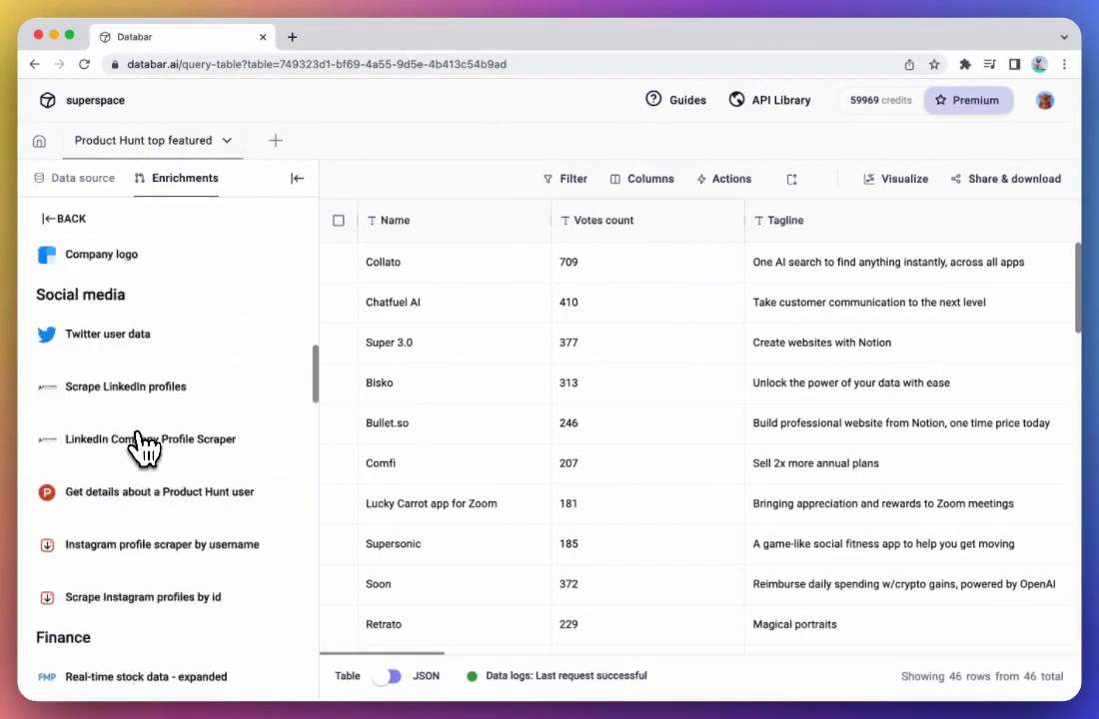
{"action": "scroll", "coordinate": [143, 446], "scroll_direction": "up", "scroll_amount": 5}
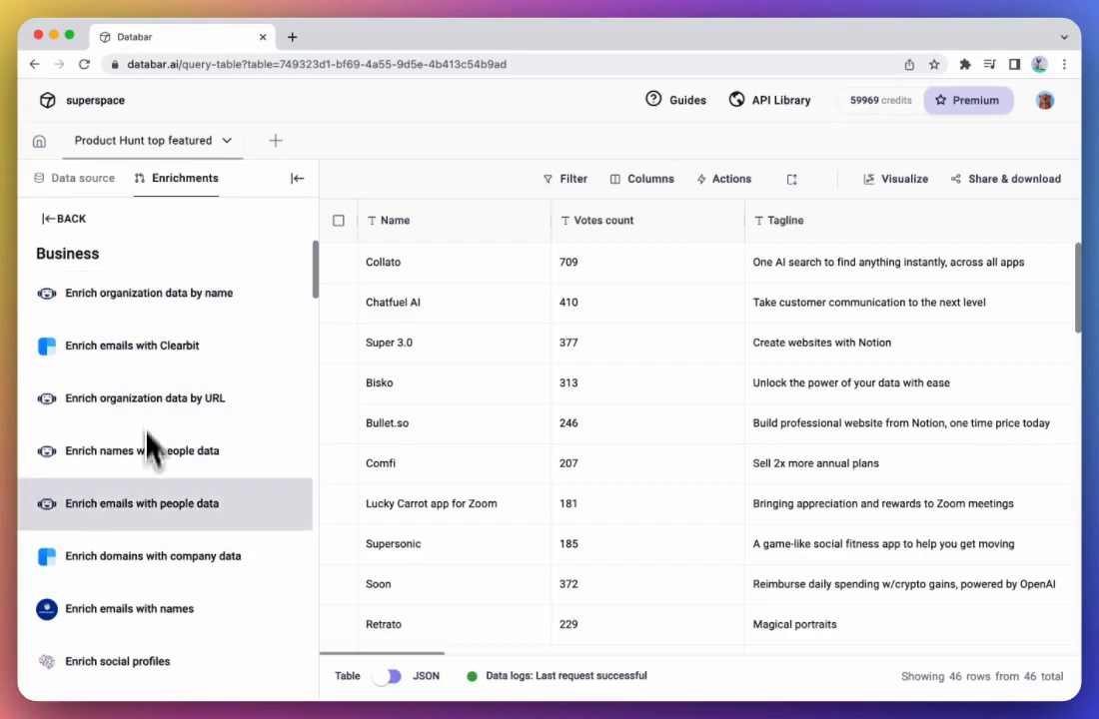
{"action": "scroll", "coordinate": [147, 480], "scroll_direction": "down", "scroll_amount": 5}
{"action": "scroll", "coordinate": [147, 489], "scroll_direction": "down", "scroll_amount": 5}
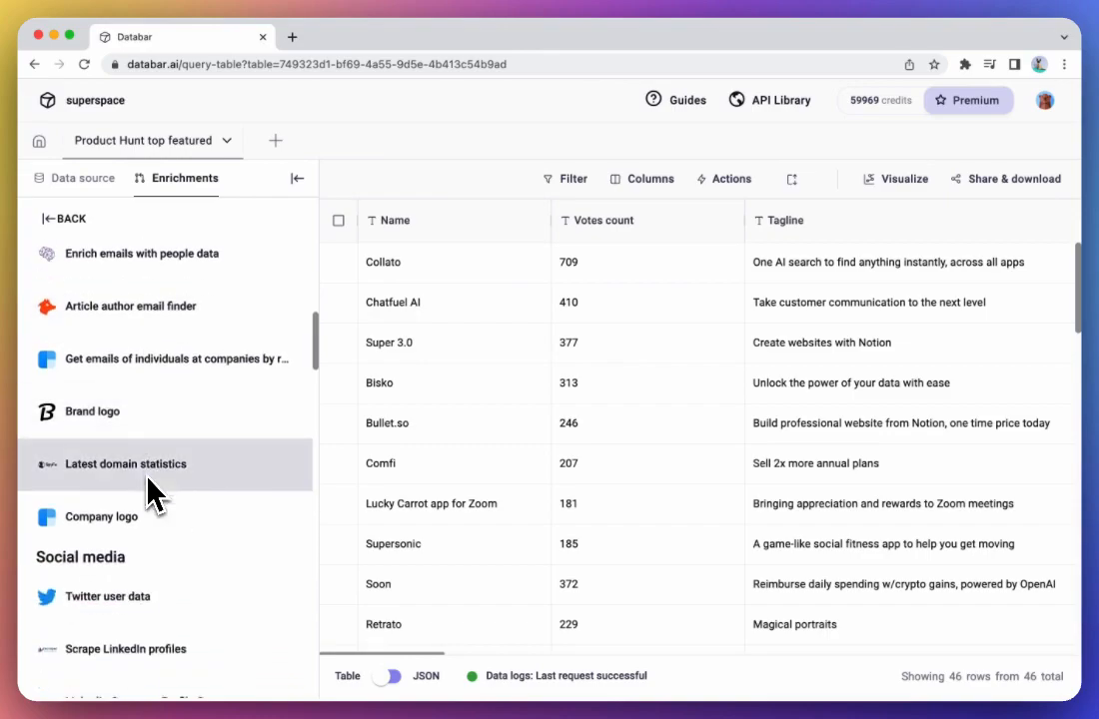
{"action": "scroll", "coordinate": [147, 490], "scroll_direction": "down", "scroll_amount": 1}
- Open the redirect URL of the first product to check where it leads, and return to the Databar table
{"action": "scroll", "coordinate": [749, 431], "scroll_direction": "right", "scroll_amount": 2}
{"action": "scroll", "coordinate": [756, 446], "scroll_direction": "right", "scroll_amount": 10}
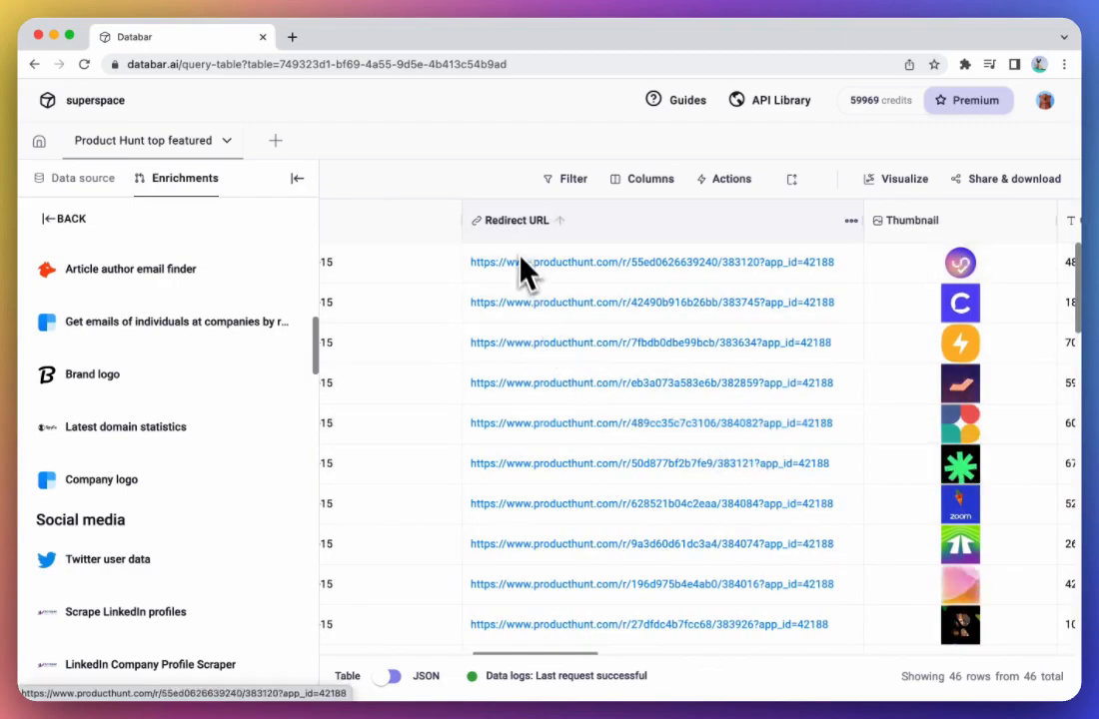
{"action": "scroll", "coordinate": [674, 342], "scroll_direction": "right", "scroll_amount": 6}
{"action": "scroll", "coordinate": [677, 342], "scroll_direction": "left", "scroll_amount": 5}
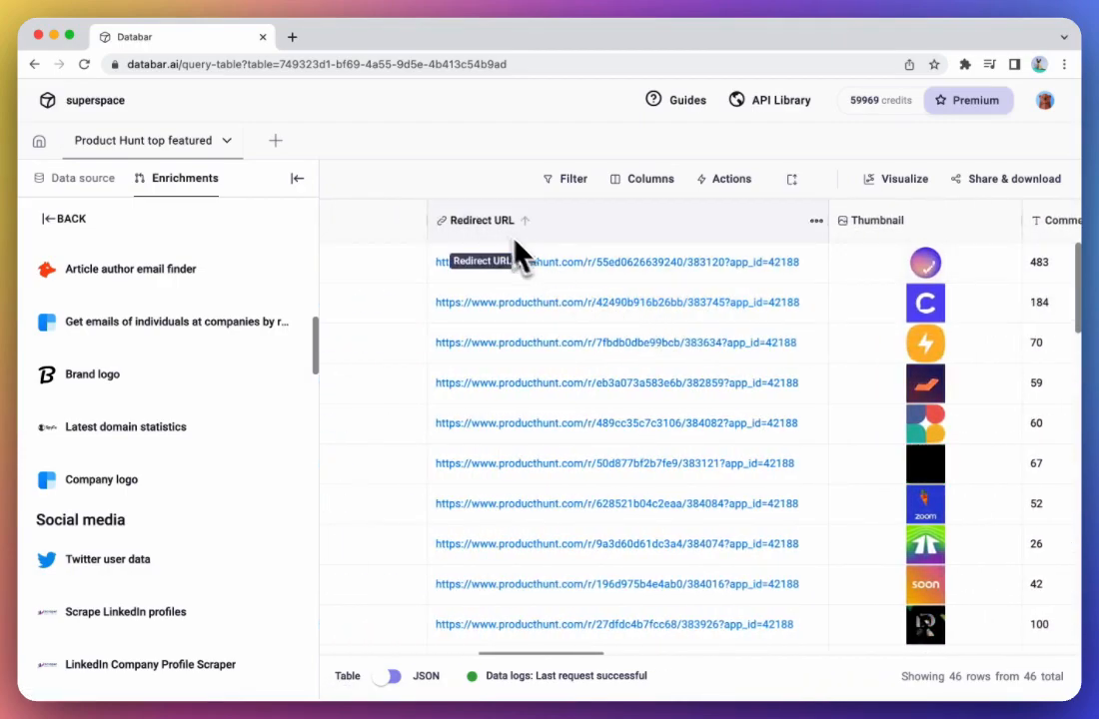
{"action": "left_click", "coordinate": [532, 264]}
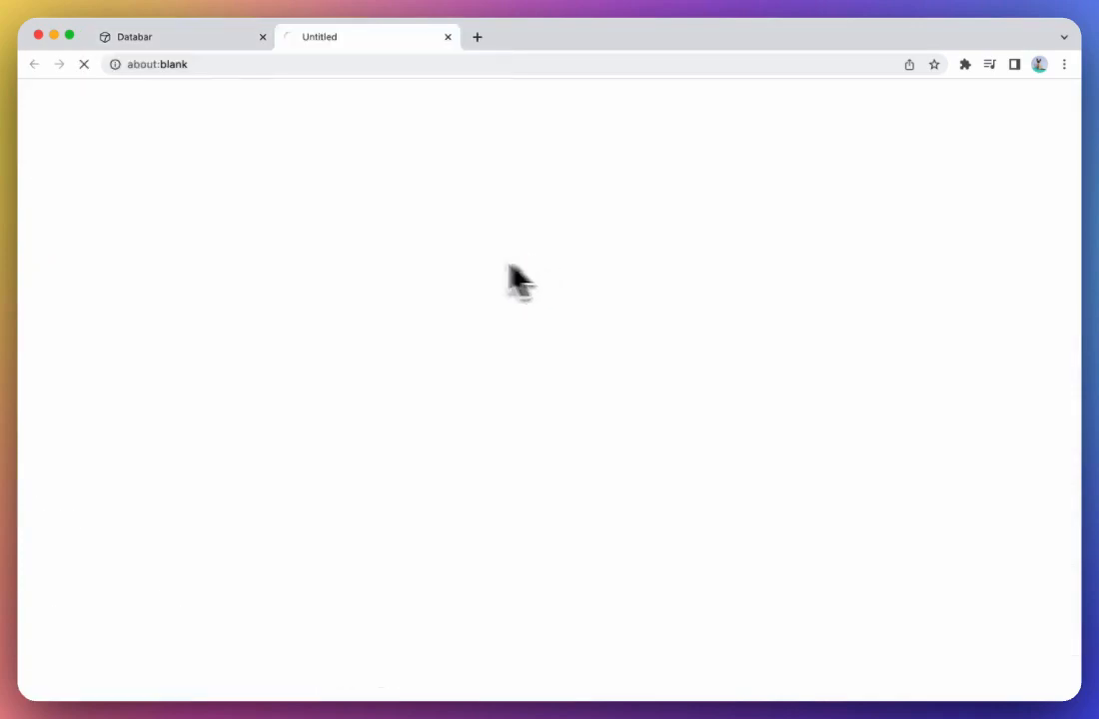
{"action": "left_click", "coordinate": [222, 37]}
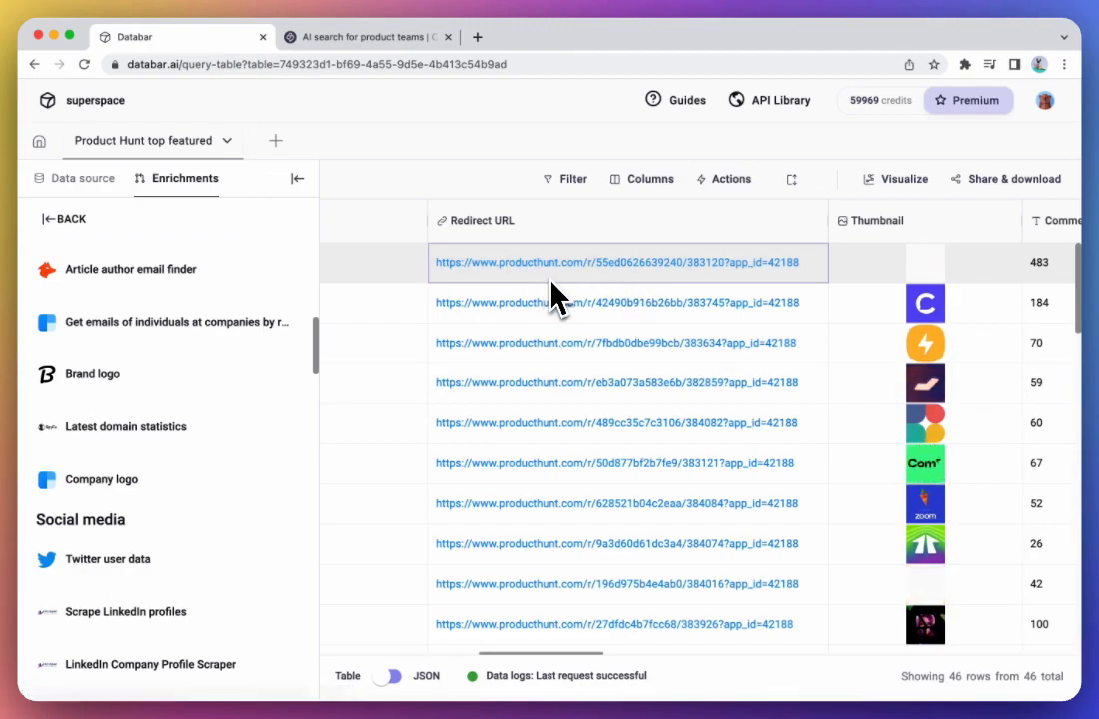
{"action": "left_click", "coordinate": [470, 143]}
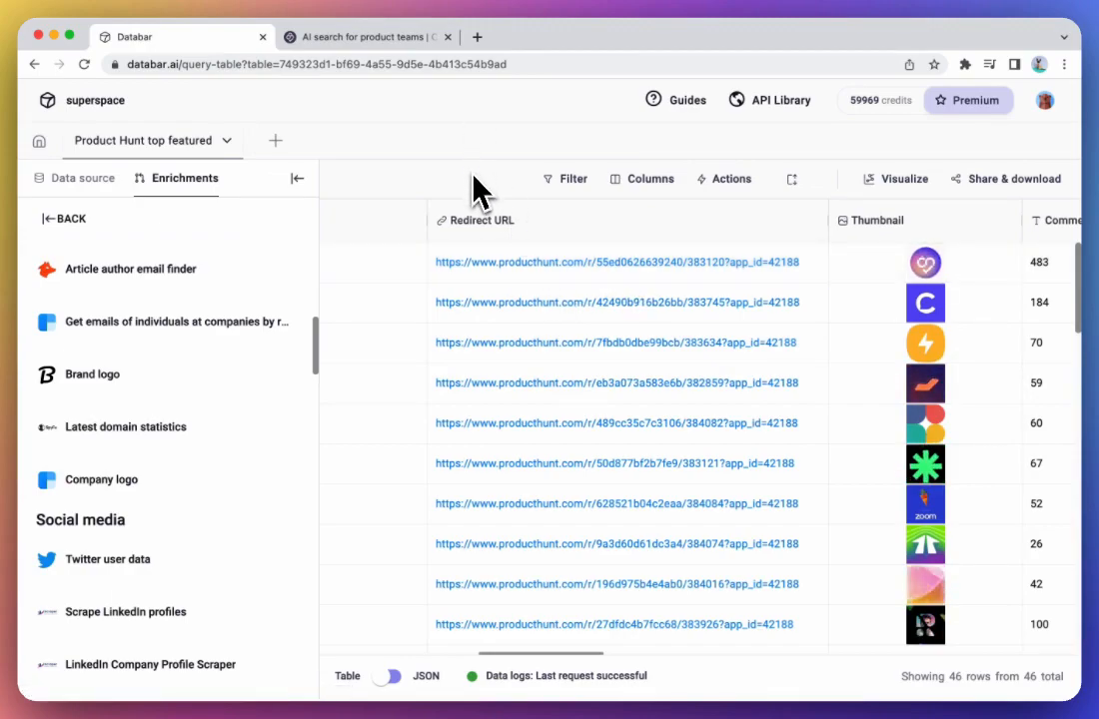
{"action": "scroll", "coordinate": [553, 279], "scroll_direction": "right", "scroll_amount": 2}
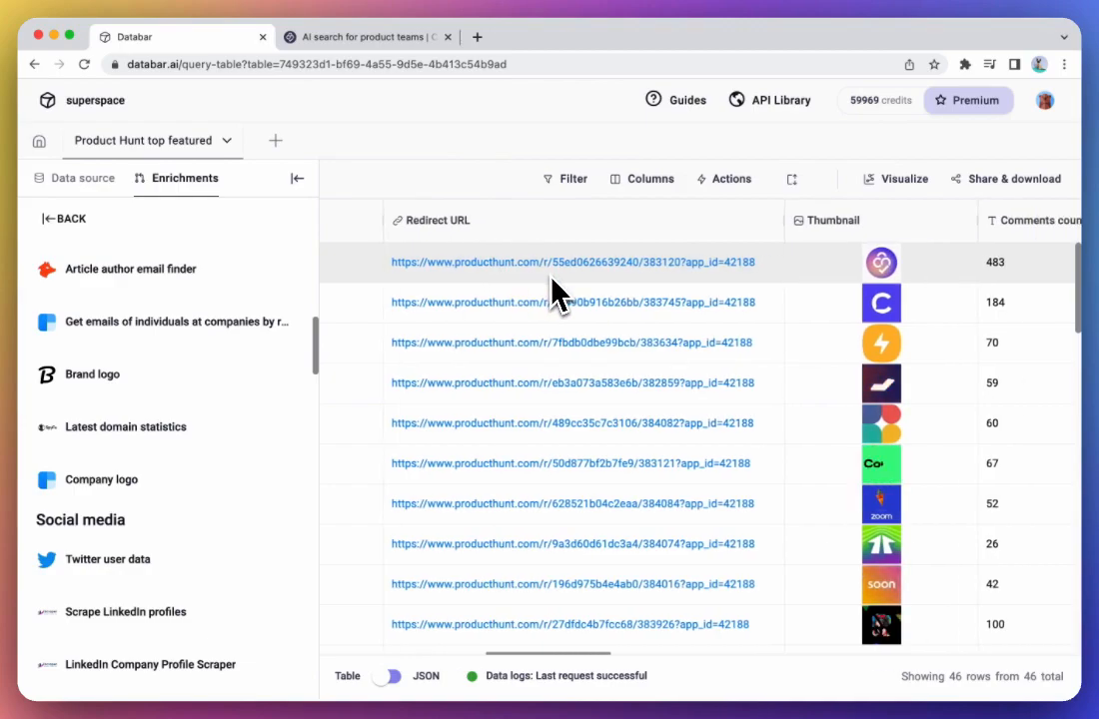
- Choose the "Extract domain from redirect url" enrichment in the Other category
{"action": "scroll", "coordinate": [281, 365], "scroll_direction": "up", "scroll_amount": 10}
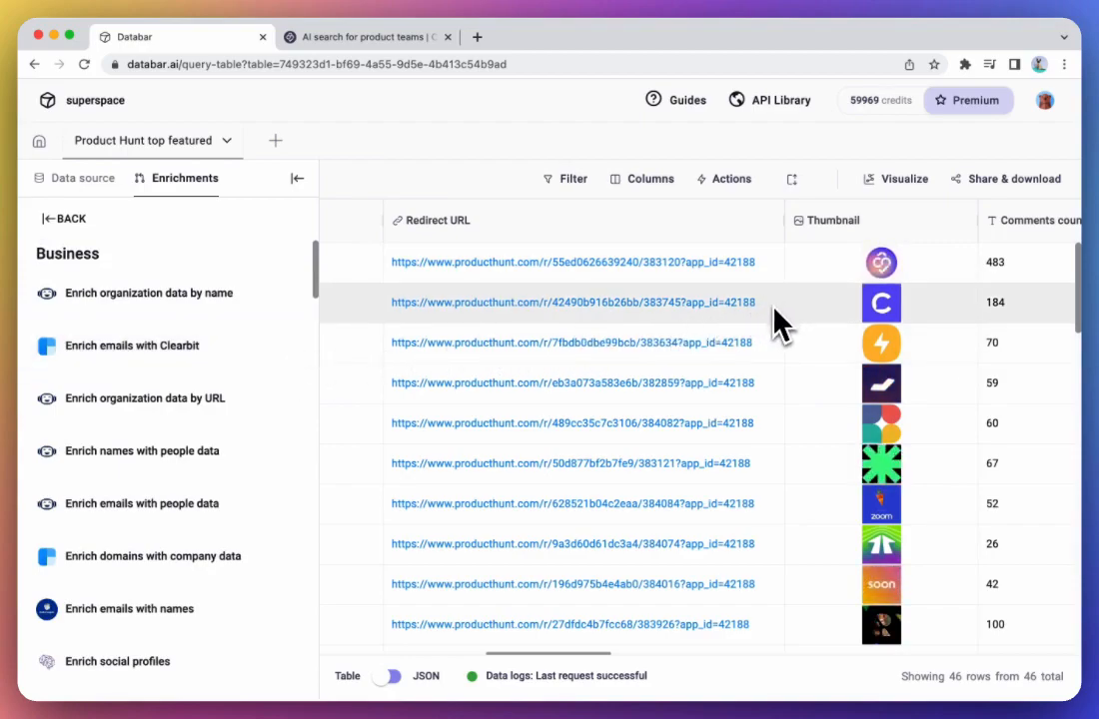
{"action": "scroll", "coordinate": [215, 415], "scroll_direction": "down", "scroll_amount": 5}
{"action": "scroll", "coordinate": [215, 420], "scroll_direction": "up", "scroll_amount": 5}
{"action": "scroll", "coordinate": [215, 419], "scroll_direction": "down", "scroll_amount": 15}
{"action": "scroll", "coordinate": [216, 409], "scroll_direction": "down", "scroll_amount": 5}
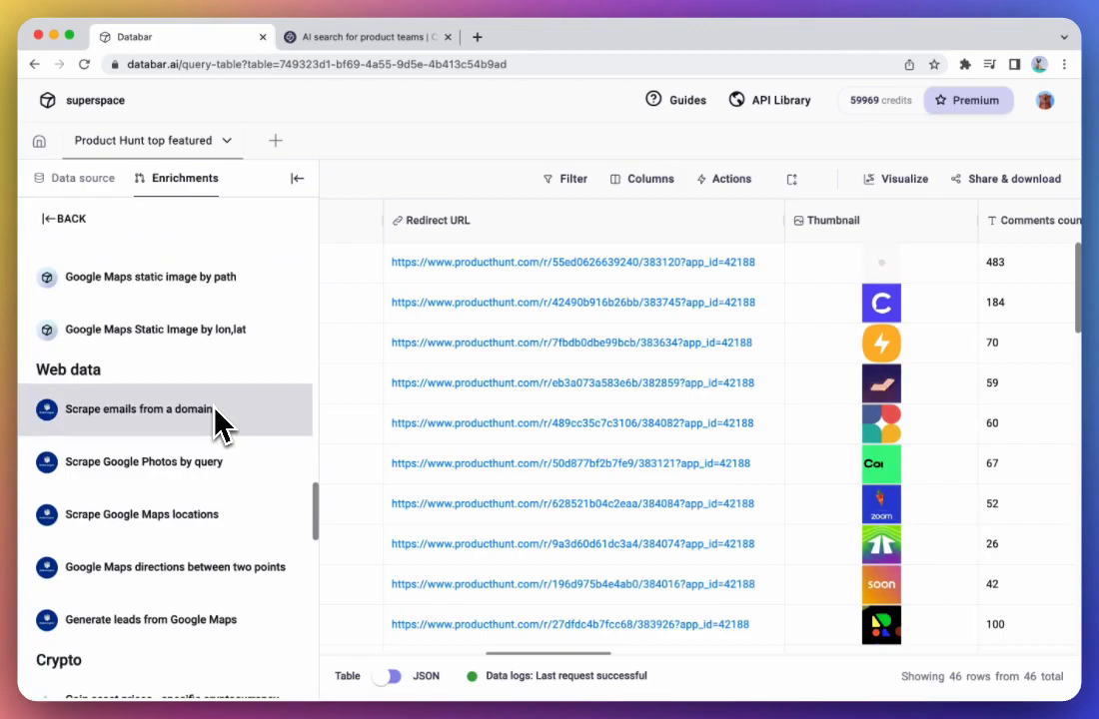
{"action": "scroll", "coordinate": [216, 409], "scroll_direction": "down", "scroll_amount": 10}
{"action": "scroll", "coordinate": [217, 424], "scroll_direction": "down", "scroll_amount": 8}
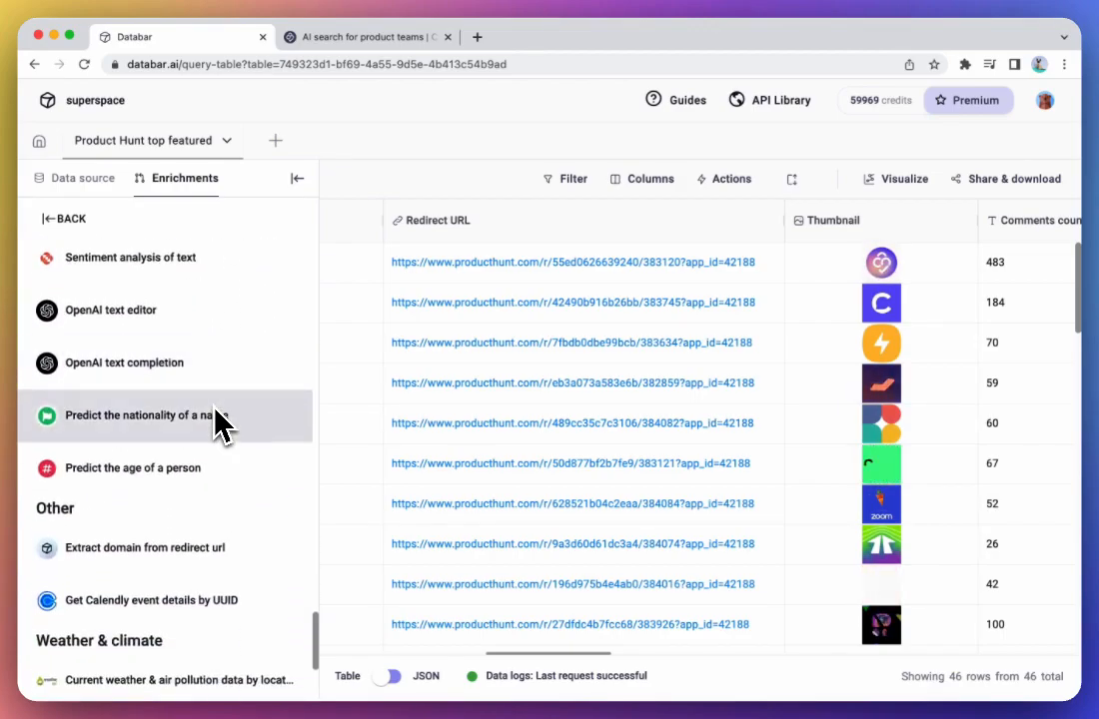
{"action": "scroll", "coordinate": [216, 420], "scroll_direction": "down", "scroll_amount": 3}
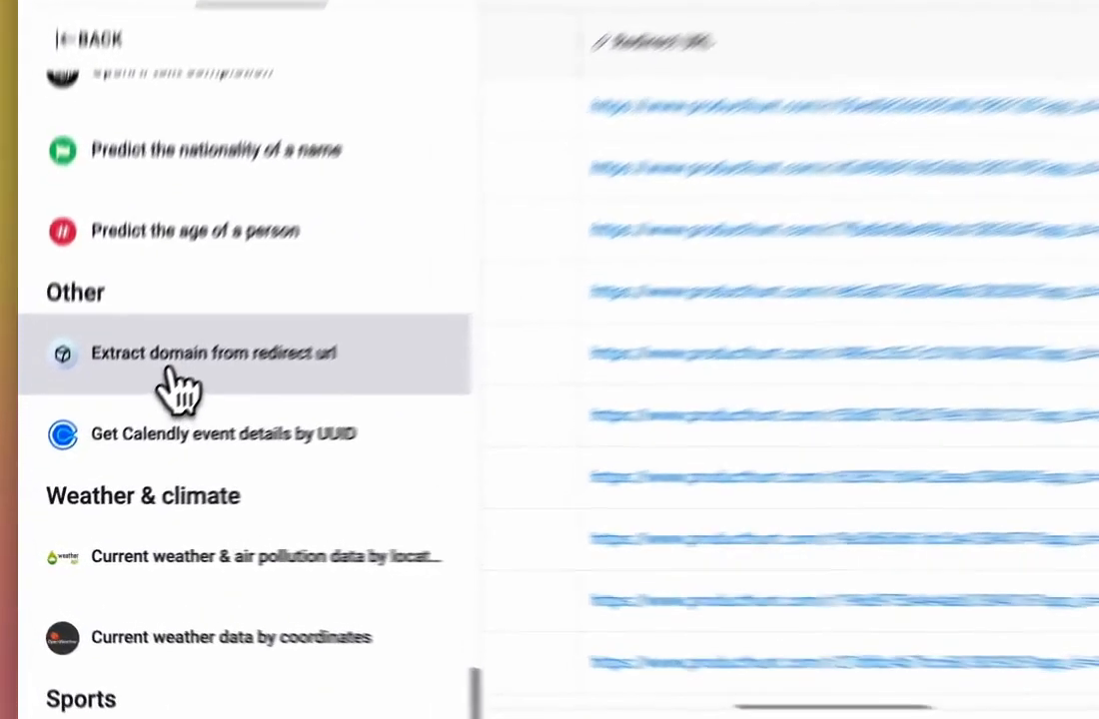
{"action": "left_click", "coordinate": [116, 436]}
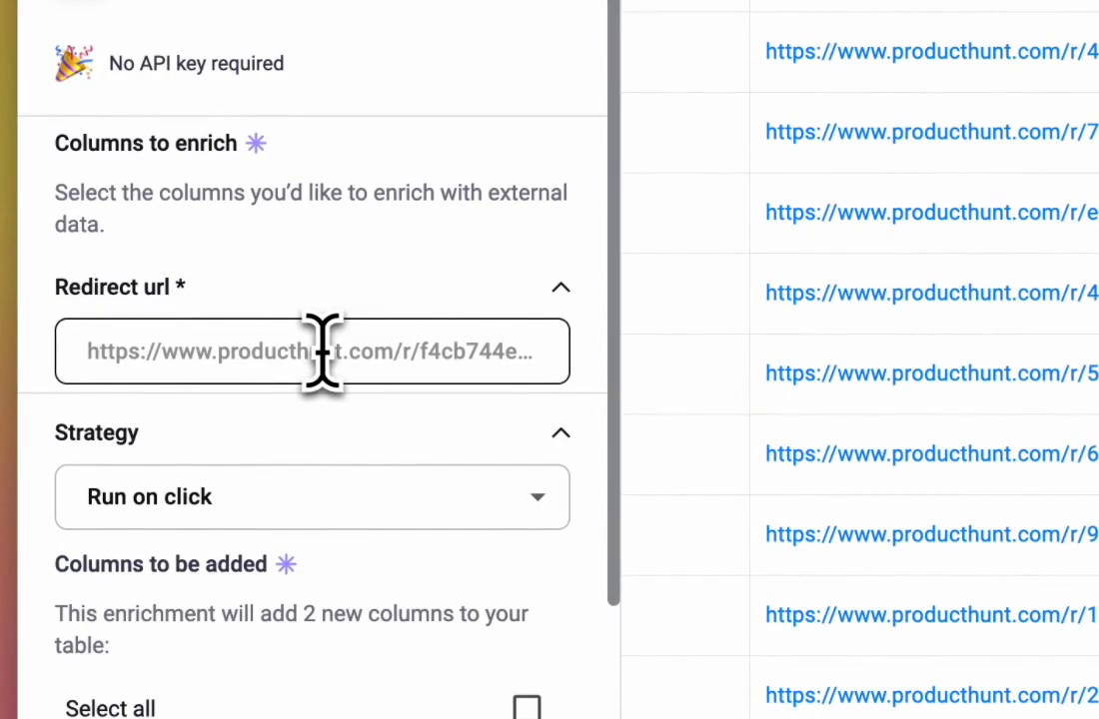
- Set the Redirect URL column as the enrichment's redirect url input
{"action": "left_click", "coordinate": [322, 352]}
{"action": "type", "text": "redirec"}
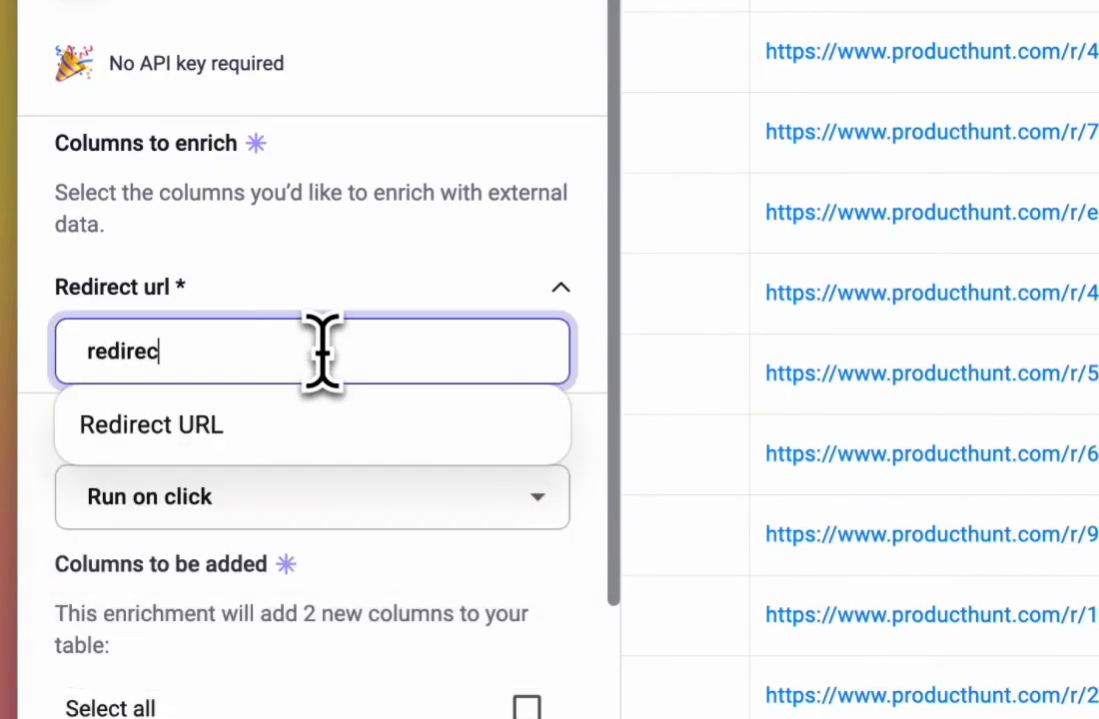
{"action": "type", "text": "t"}
{"action": "left_click", "coordinate": [257, 425]}
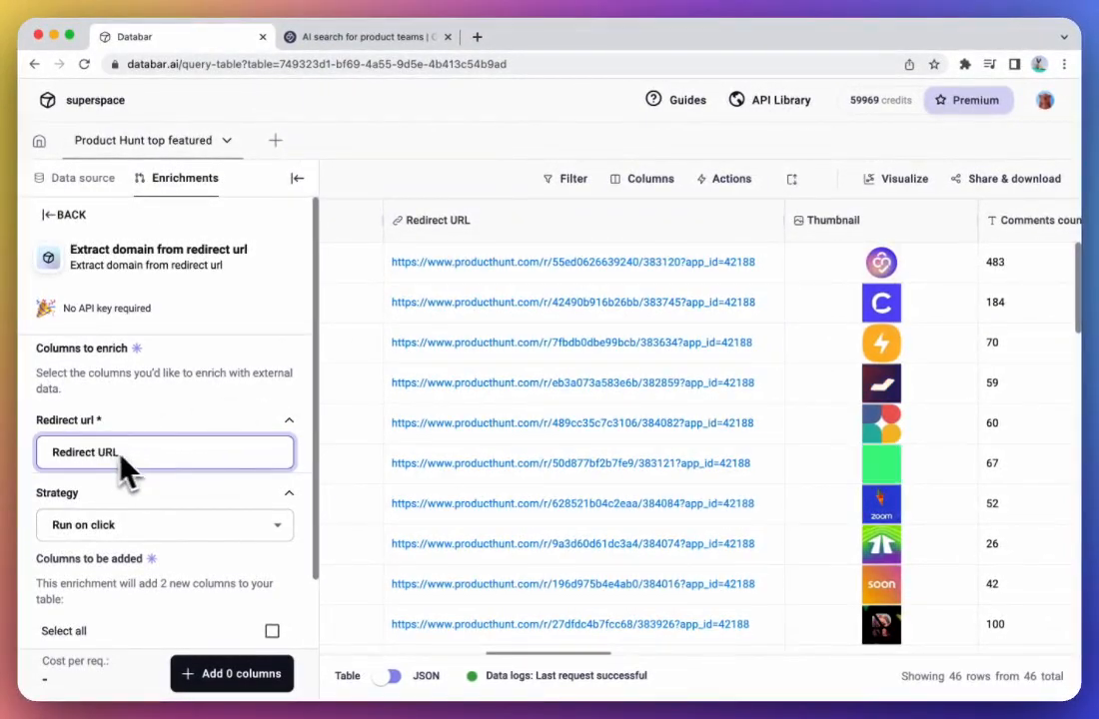
{"action": "left_click", "coordinate": [147, 388]}
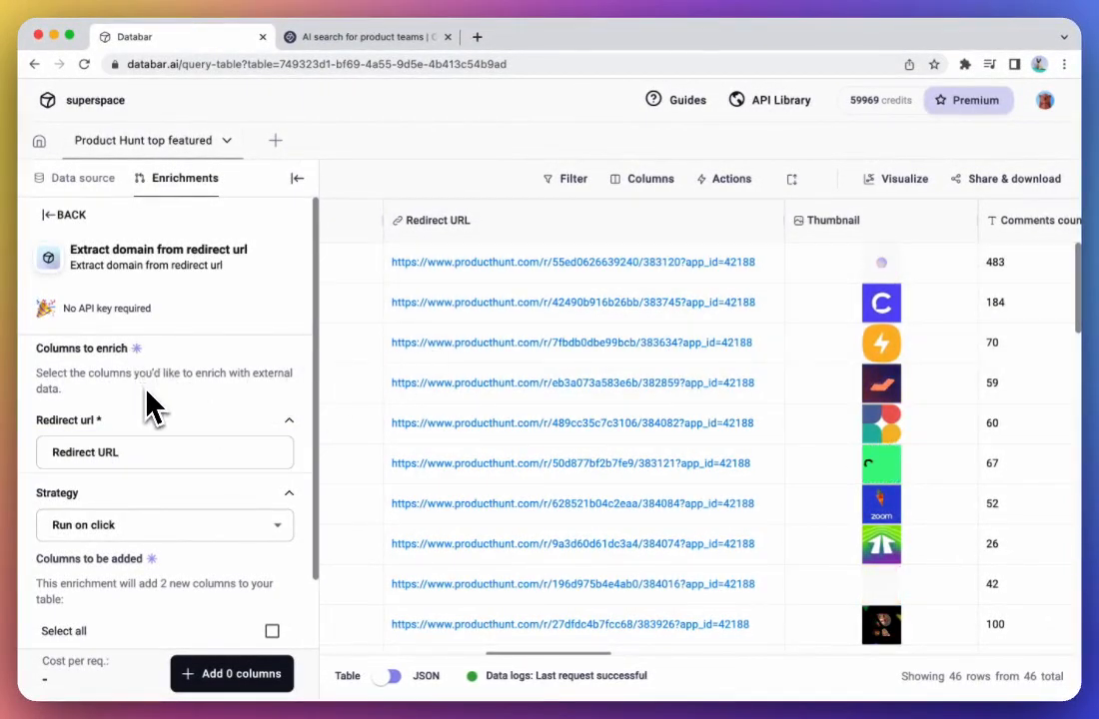
- Select both output columns, Domain and Full url, add them to the table, and collapse the enrichment settings
{"action": "scroll", "coordinate": [147, 408], "scroll_direction": "down", "scroll_amount": 2}
{"action": "left_click", "coordinate": [62, 552]}
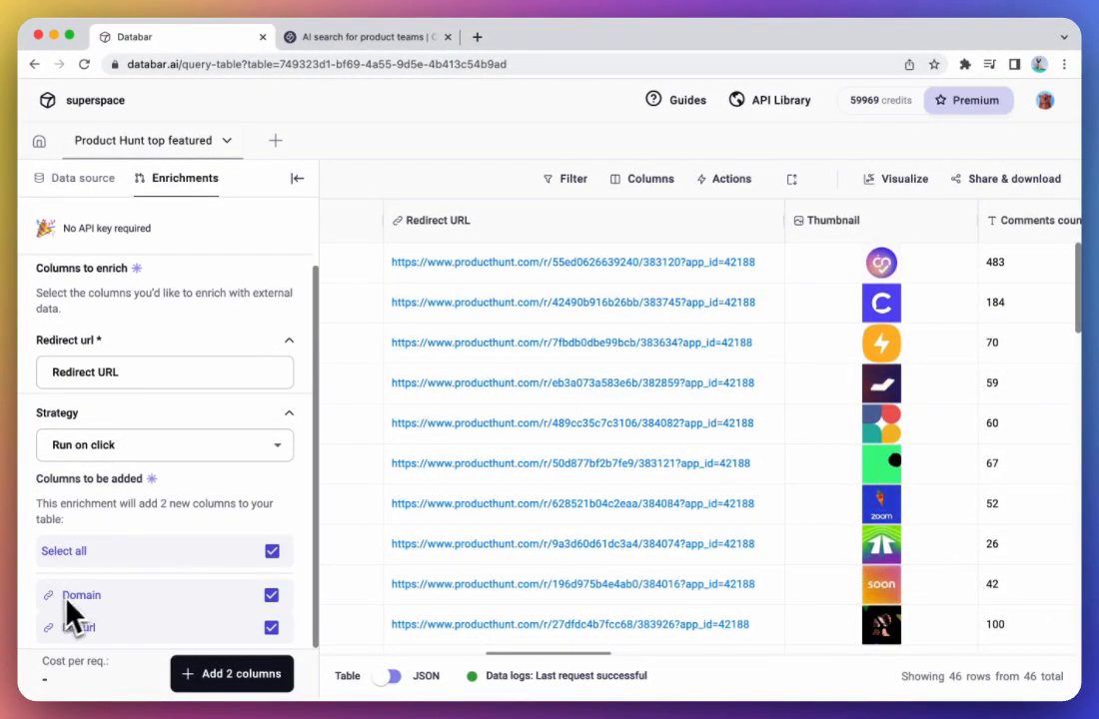
{"action": "left_click", "coordinate": [220, 675]}
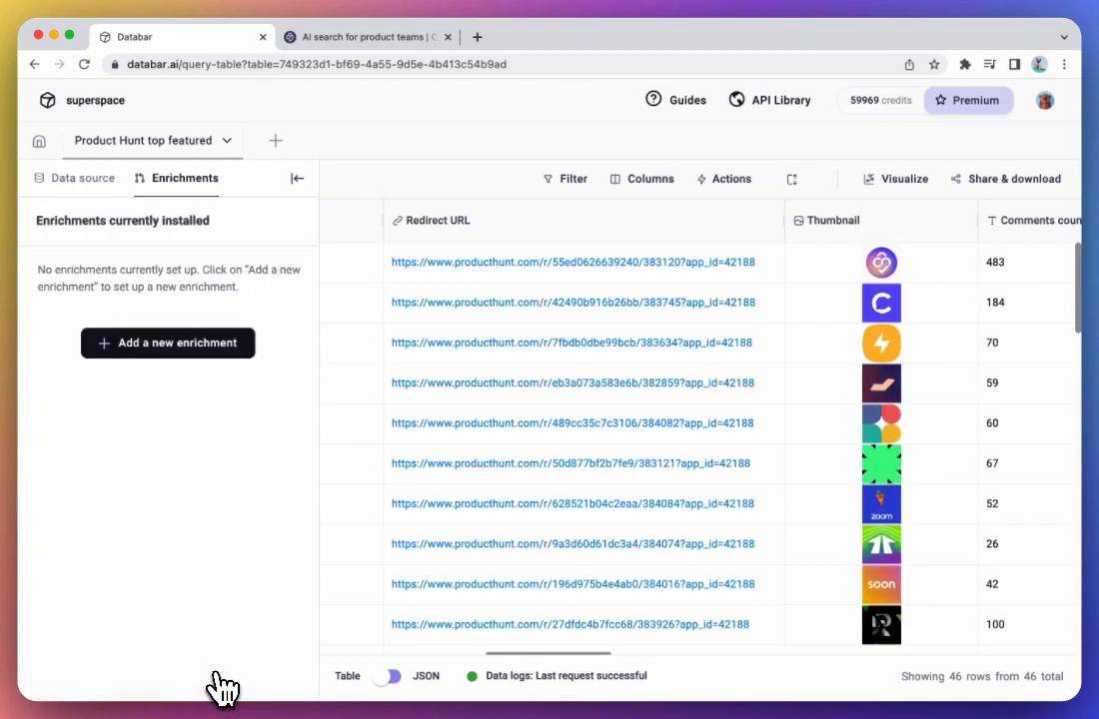
{"action": "left_click", "coordinate": [298, 180]}
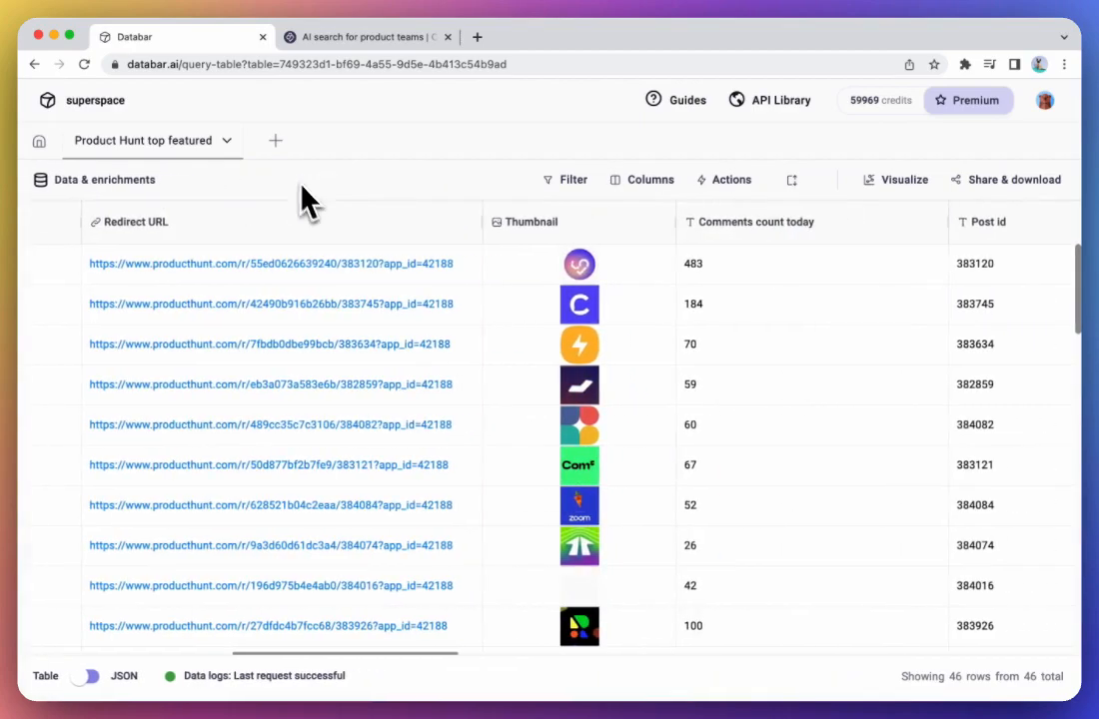
- Run the domain extraction enrichment individually for the first three rows of the table
{"action": "scroll", "coordinate": [631, 383], "scroll_direction": "right", "scroll_amount": 10}
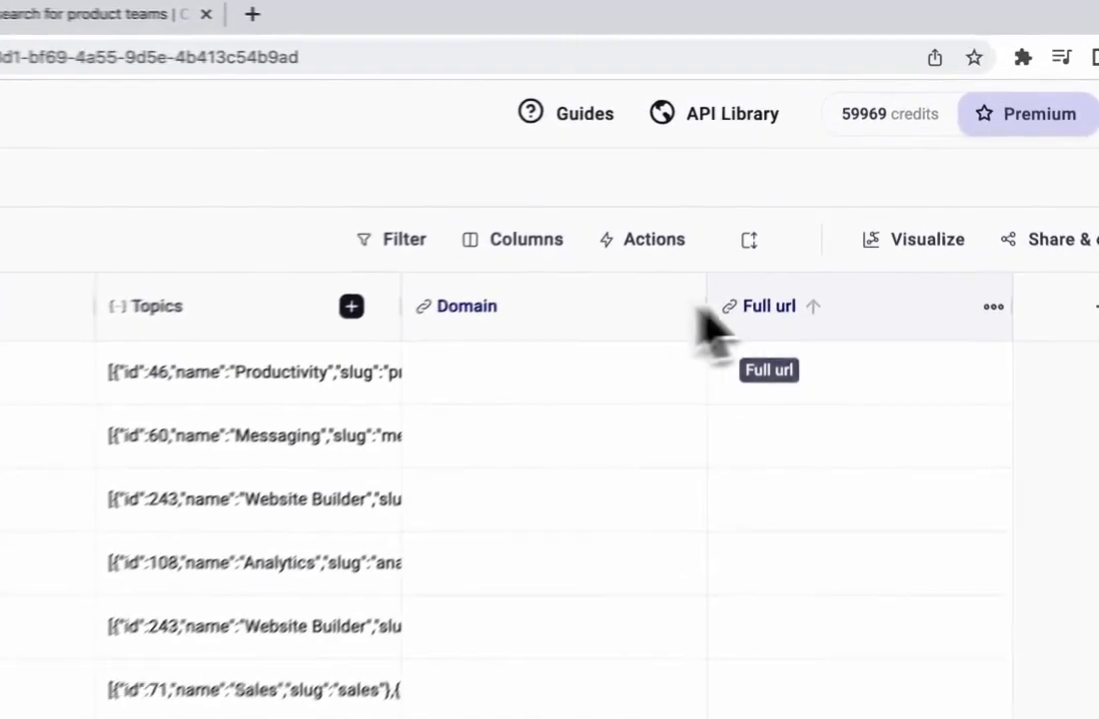
{"action": "scroll", "coordinate": [539, 440], "scroll_direction": "down", "scroll_amount": 1}
{"action": "scroll", "coordinate": [570, 457], "scroll_direction": "up", "scroll_amount": 1}
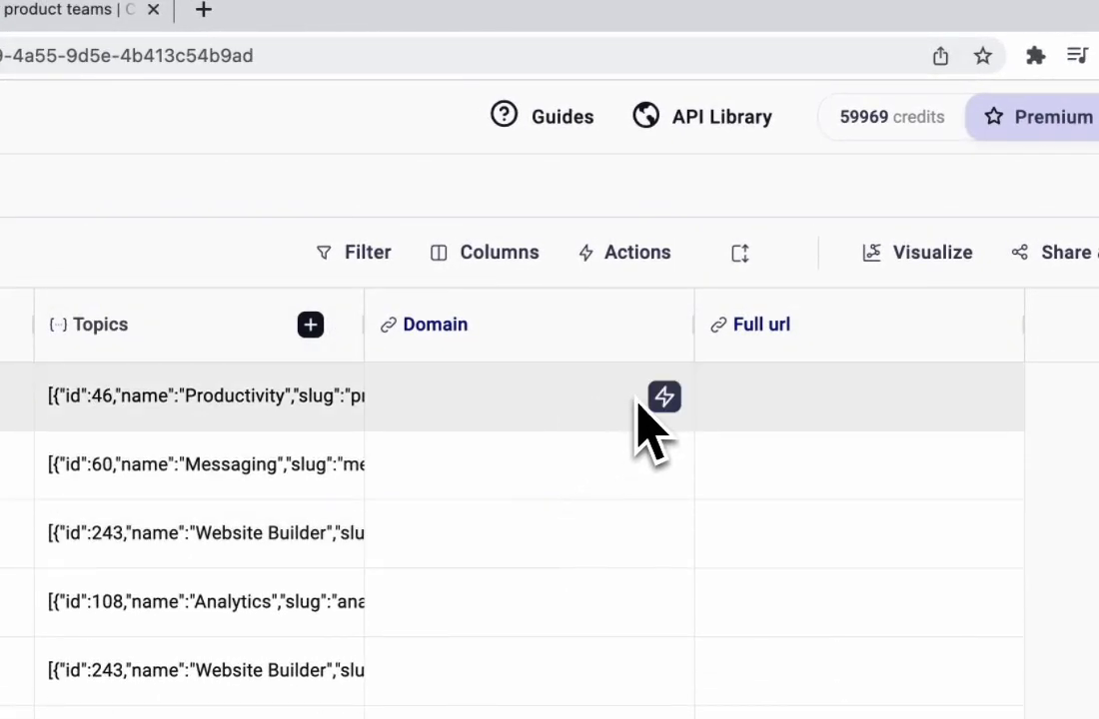
{"action": "left_click", "coordinate": [663, 464]}
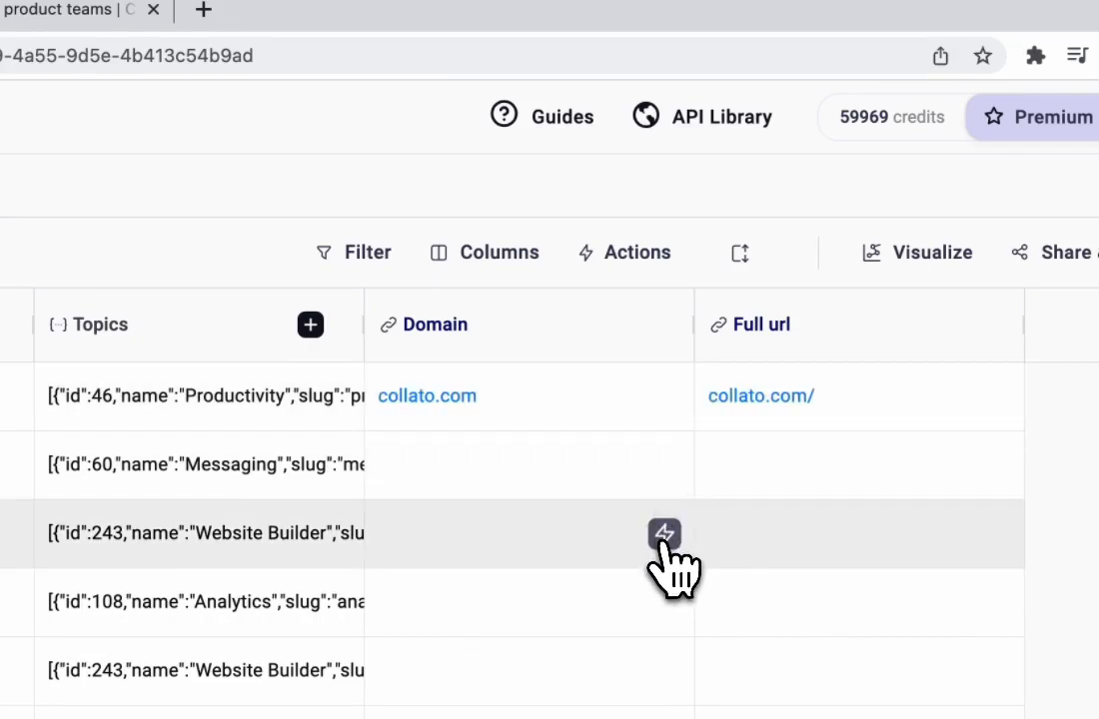
{"action": "left_click", "coordinate": [665, 533]}
- Check the Domain column's enrichment options for running all rows, and close them without running anything
{"action": "left_click", "coordinate": [673, 325]}
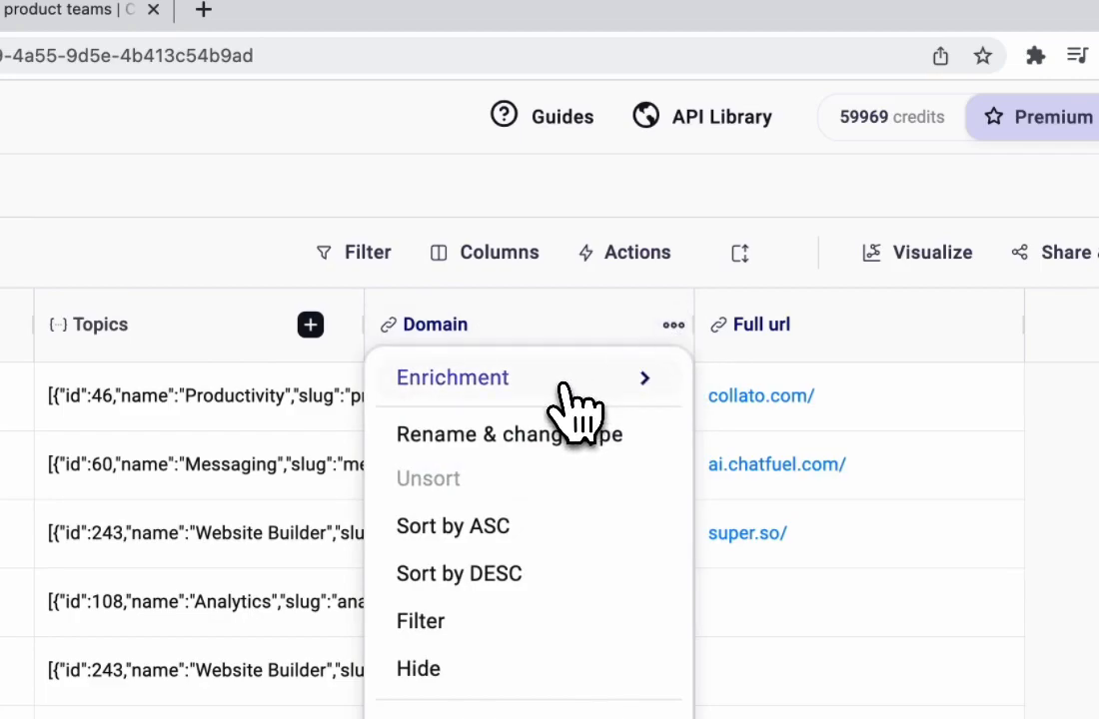
{"action": "mouse_move", "coordinate": [572, 404]}
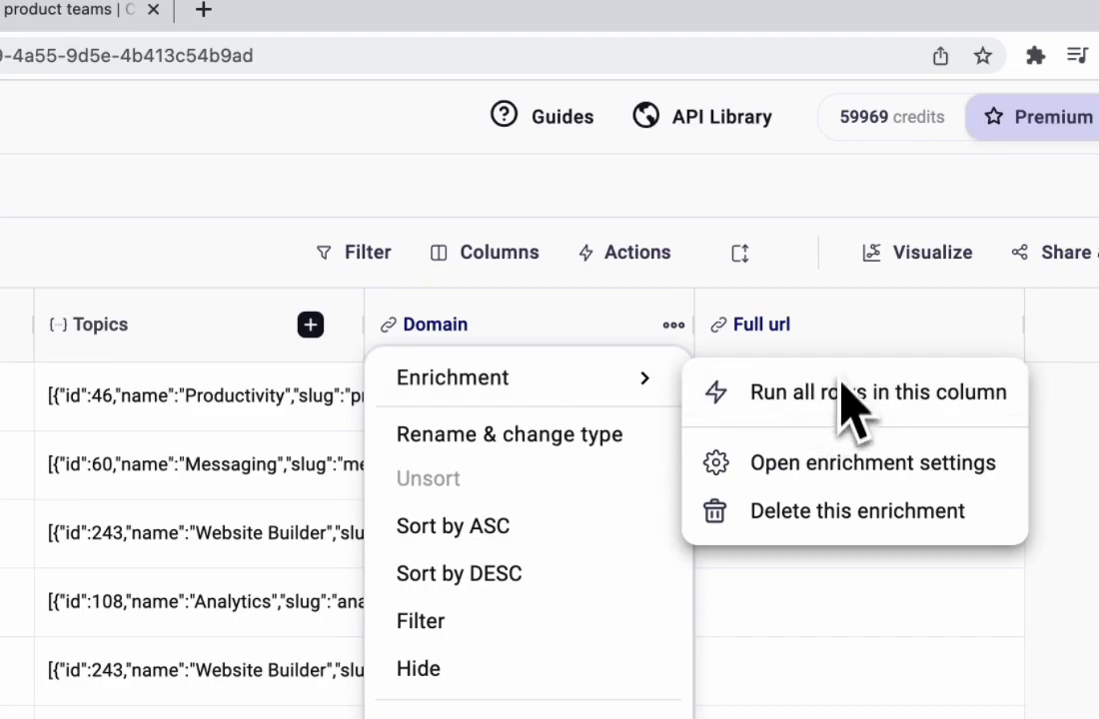
{"action": "left_click", "coordinate": [793, 642]}
{"action": "left_click", "coordinate": [836, 630]}
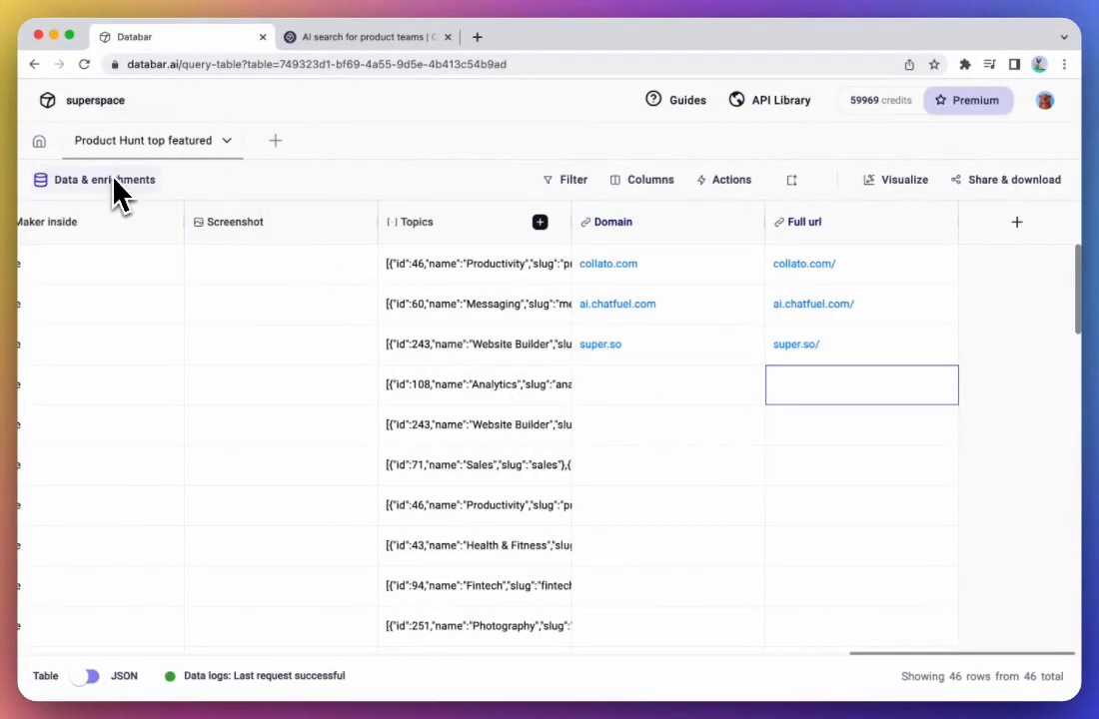
- Start a new enrichment and choose "Latest domain statistics" from the available enrichments
{"action": "left_click", "coordinate": [120, 183]}
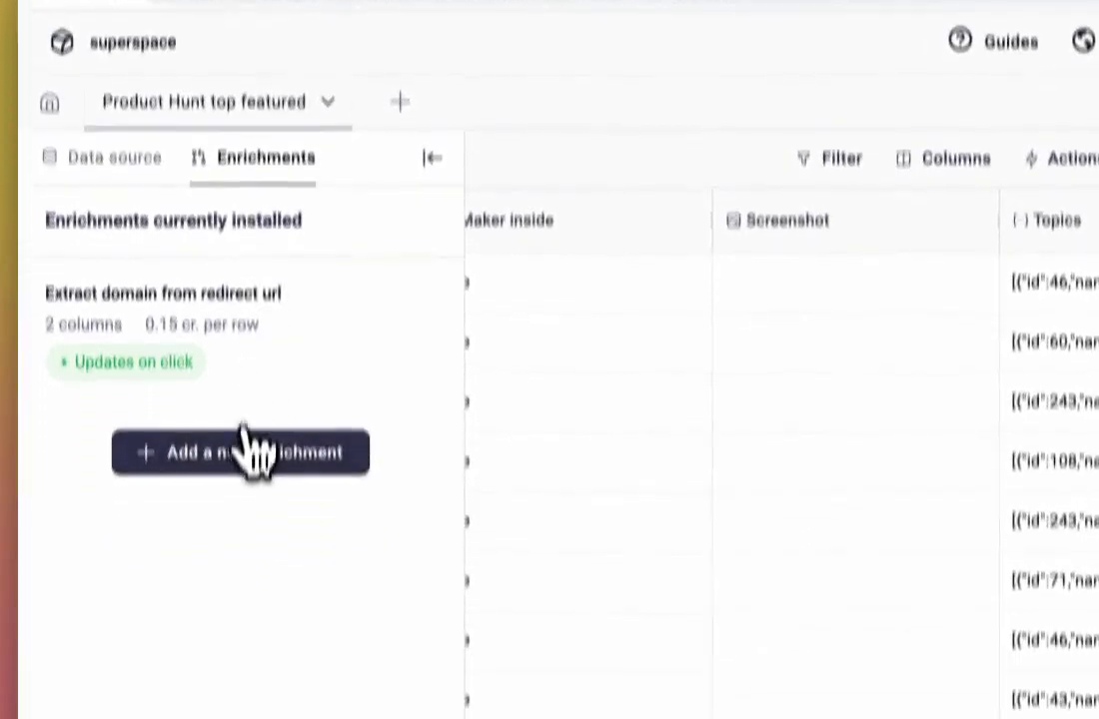
{"action": "left_click", "coordinate": [242, 461]}
{"action": "scroll", "coordinate": [248, 560], "scroll_direction": "down", "scroll_amount": 2}
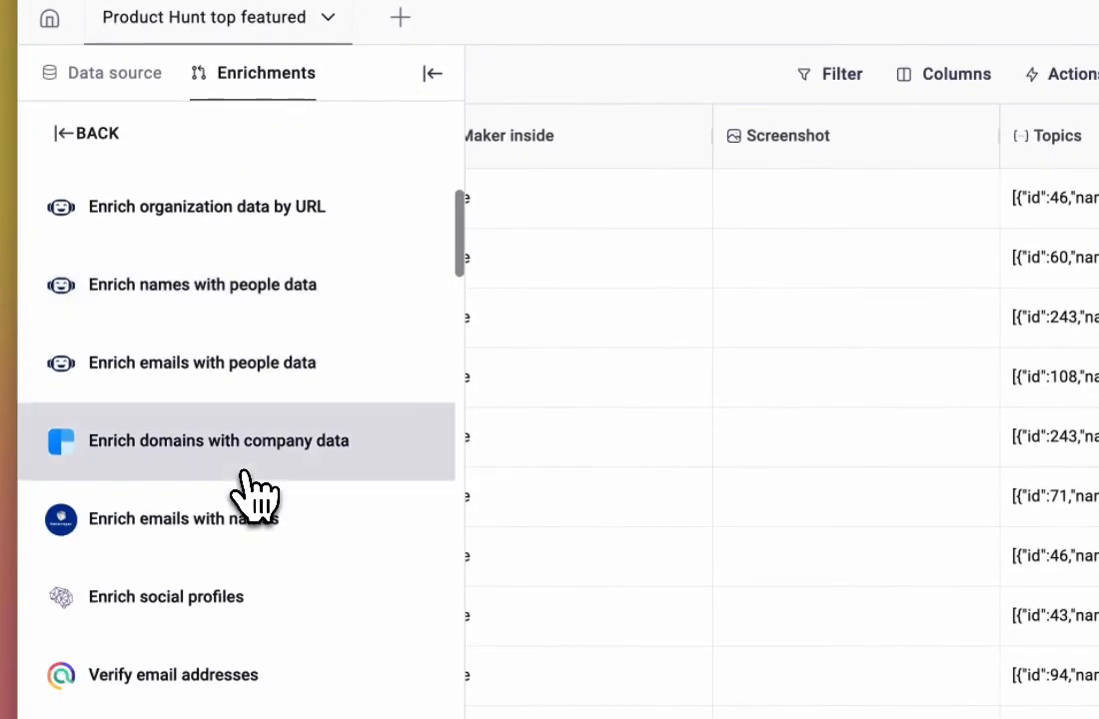
{"action": "scroll", "coordinate": [255, 490], "scroll_direction": "down", "scroll_amount": 5}
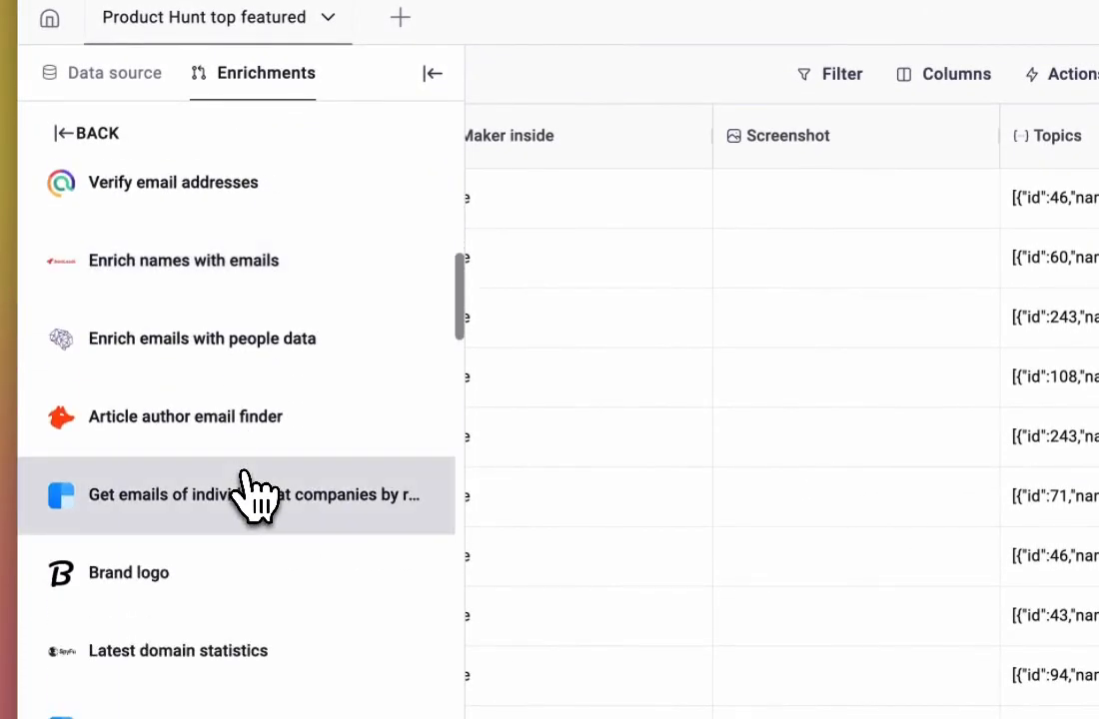
{"action": "left_click", "coordinate": [215, 650]}
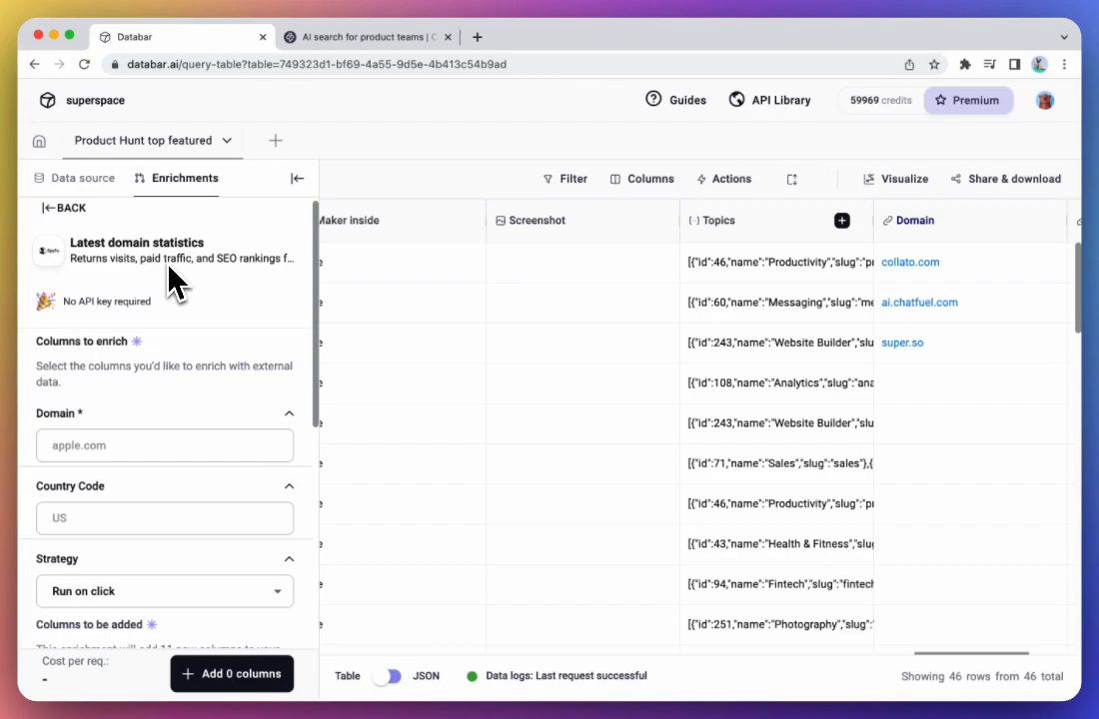
- Set the Domain column as the domain input of the Latest domain statistics enrichment
{"action": "scroll", "coordinate": [162, 405], "scroll_direction": "down", "scroll_amount": 1}
{"action": "left_click", "coordinate": [148, 397]}
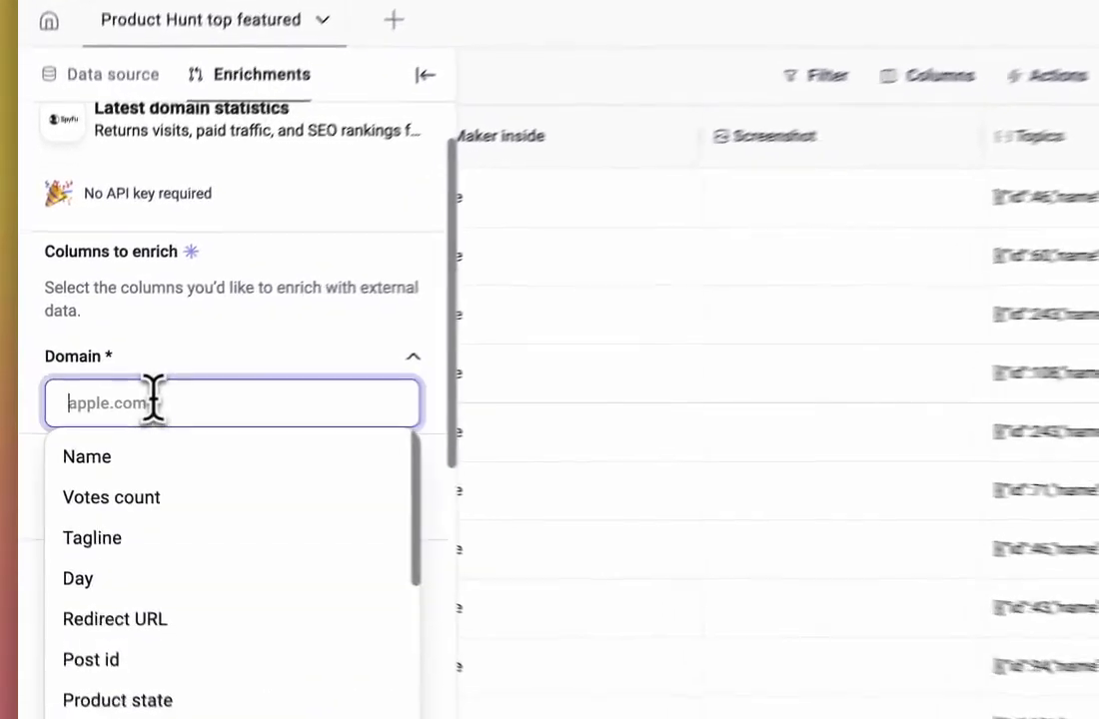
{"action": "type", "text": "domain"}
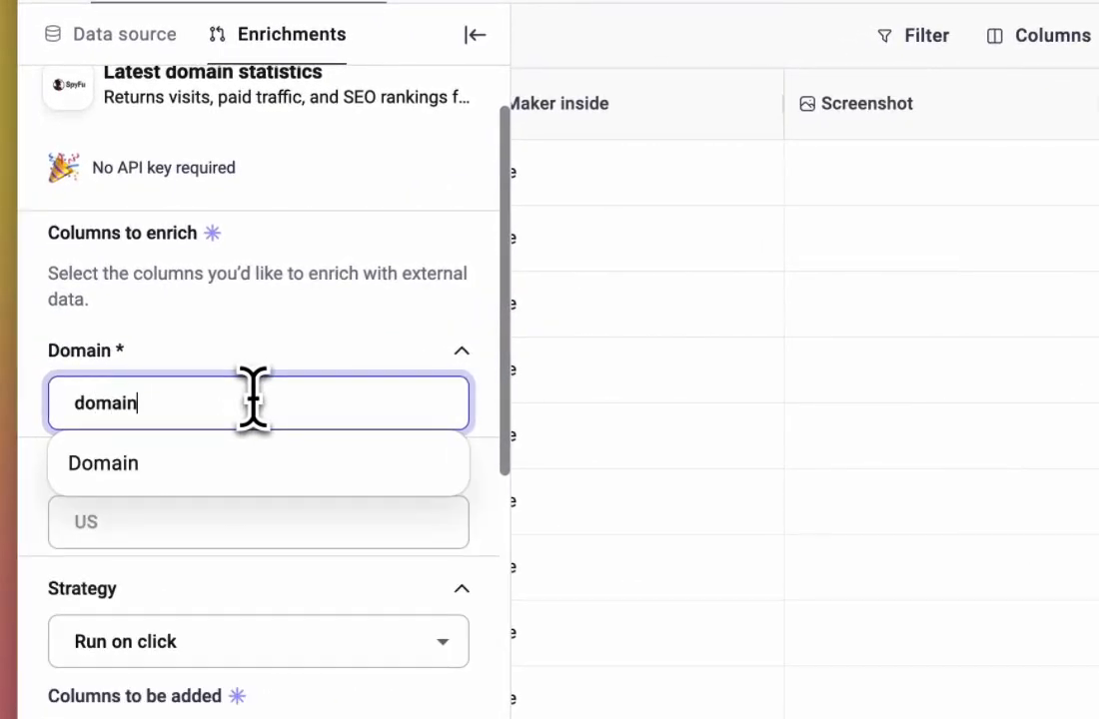
{"action": "left_click", "coordinate": [88, 465]}
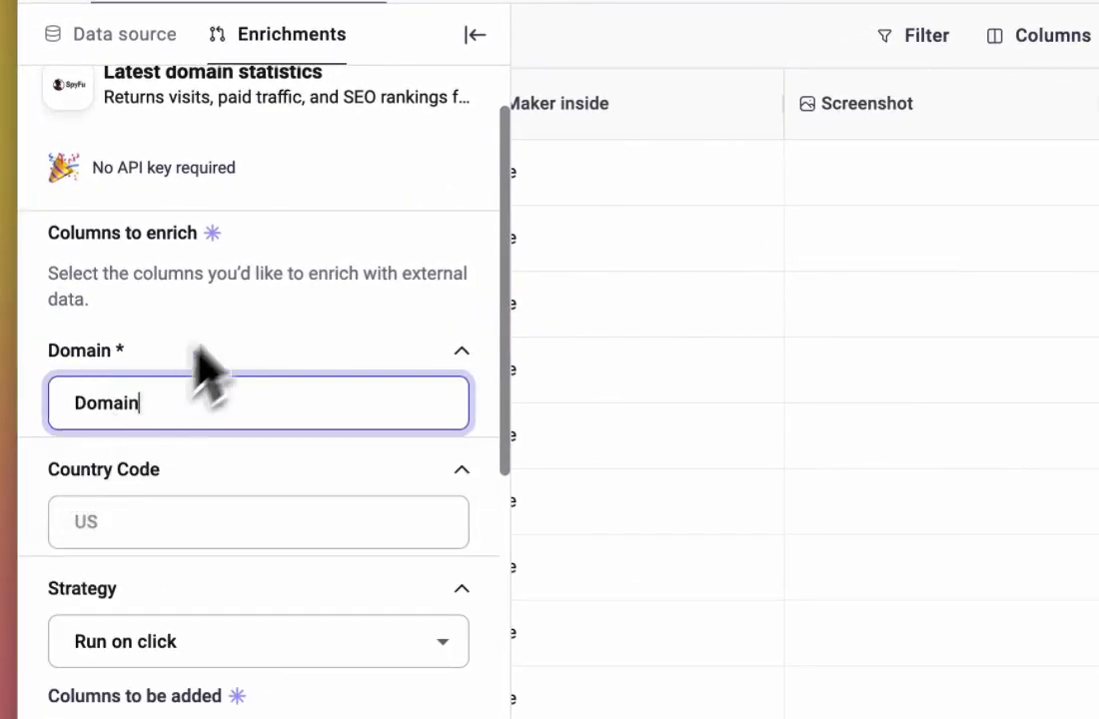
- Select all 11 output columns of the domain statistics enrichment, add them to the table, and collapse the enrichment settings
{"action": "scroll", "coordinate": [253, 314], "scroll_direction": "down", "scroll_amount": 5}
{"action": "left_click", "coordinate": [198, 289]}
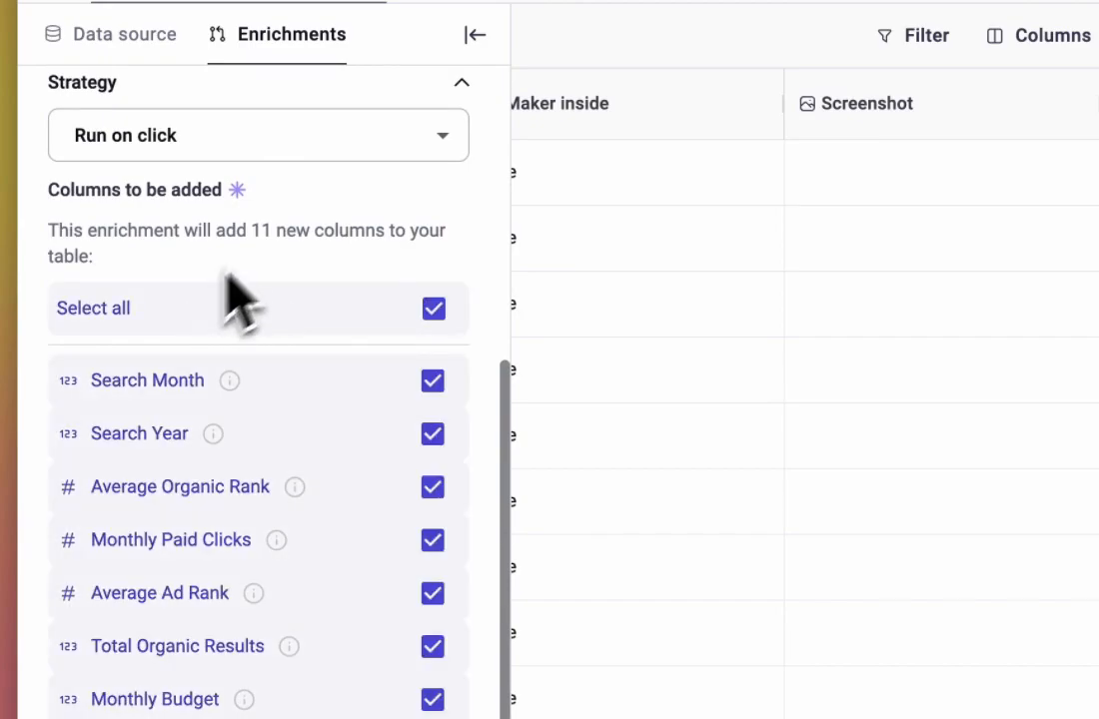
{"action": "scroll", "coordinate": [300, 240], "scroll_direction": "down", "scroll_amount": 2}
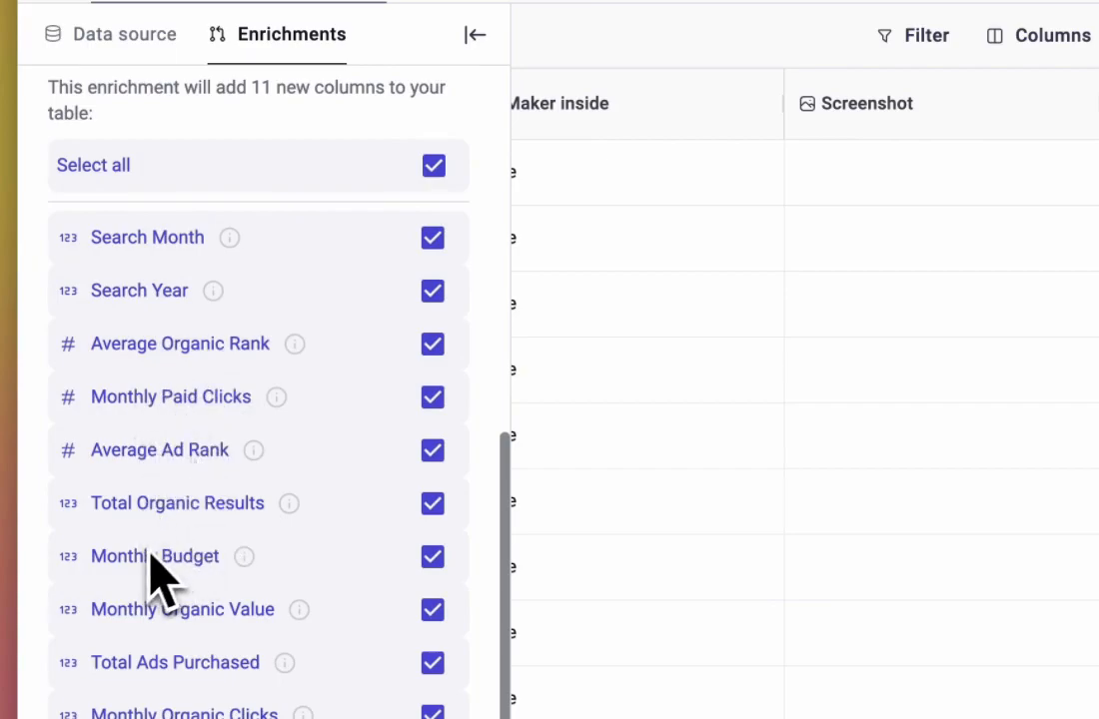
{"action": "scroll", "coordinate": [215, 544], "scroll_direction": "up", "scroll_amount": 10}
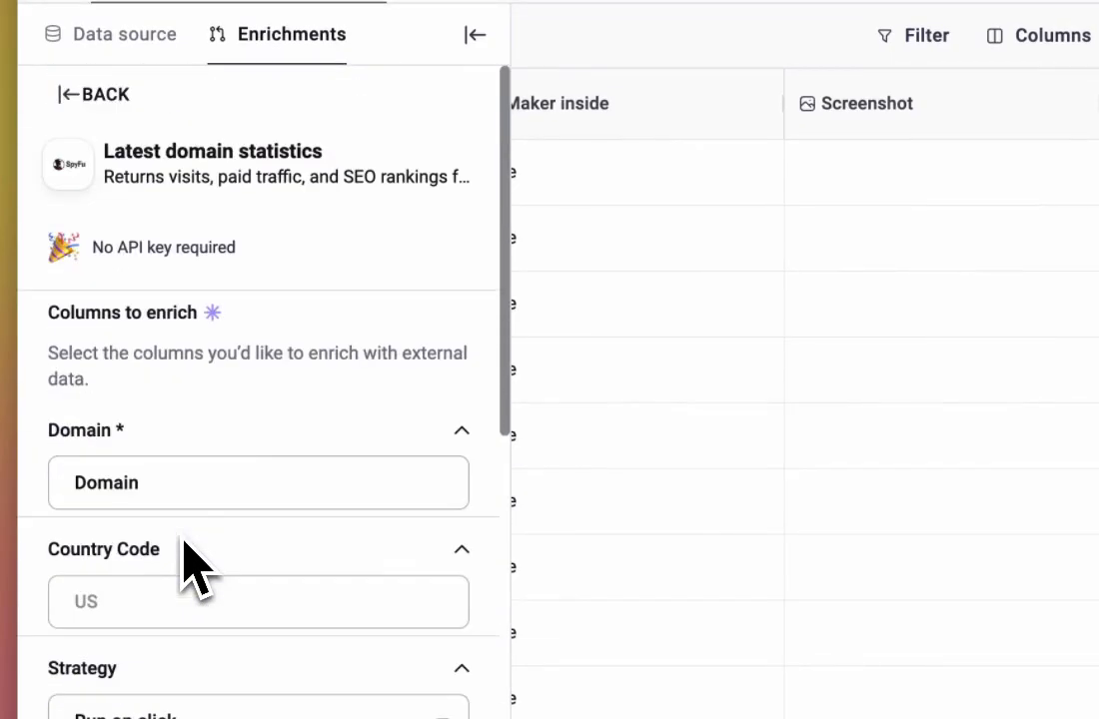
{"action": "left_click", "coordinate": [210, 689]}
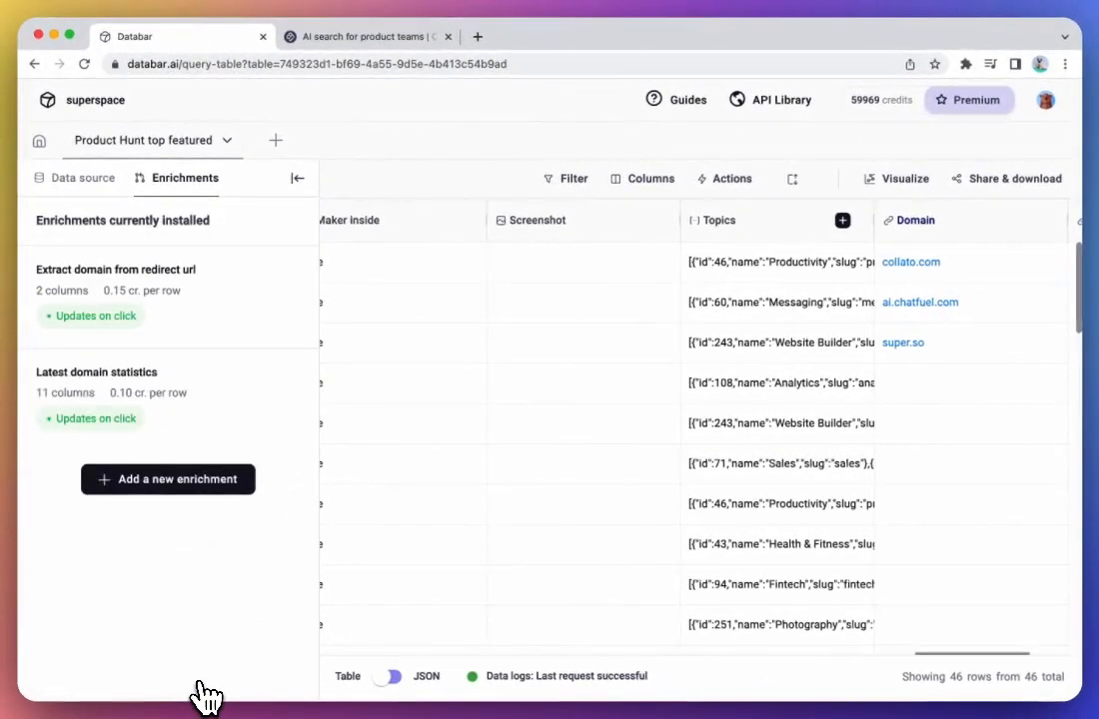
{"action": "left_click", "coordinate": [294, 179]}
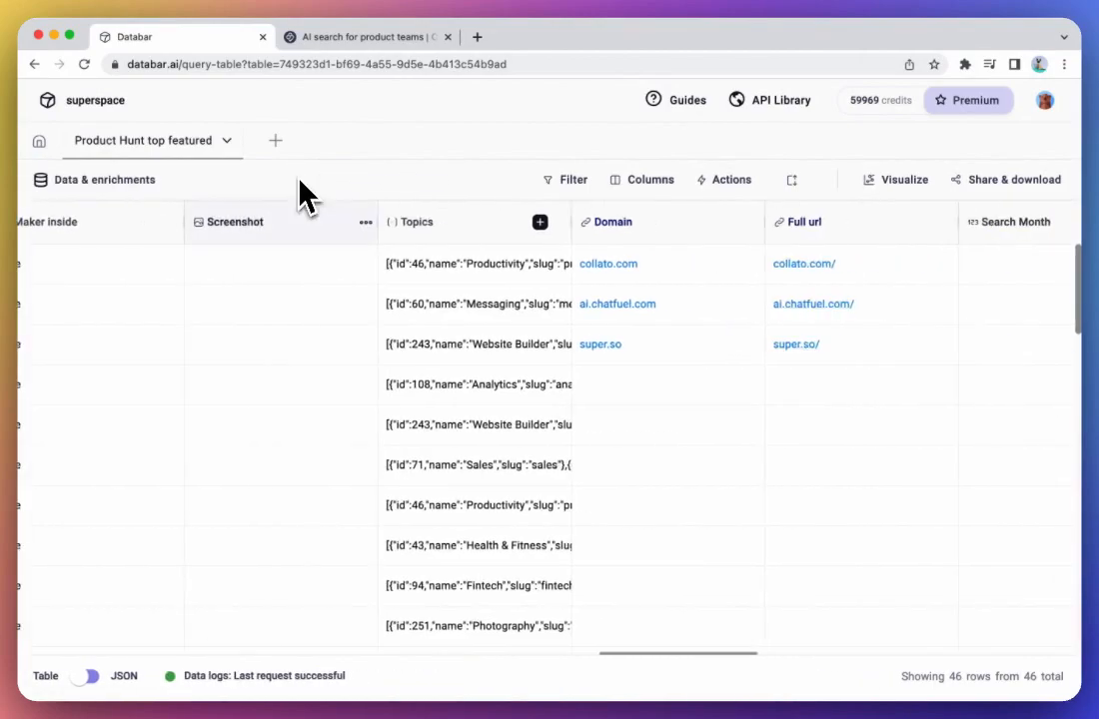
- Run the domain statistics enrichment for the collato.com row and review its statistics across the new columns
{"action": "scroll", "coordinate": [495, 372], "scroll_direction": "right", "scroll_amount": 5}
{"action": "scroll", "coordinate": [499, 360], "scroll_direction": "right", "scroll_amount": 5}
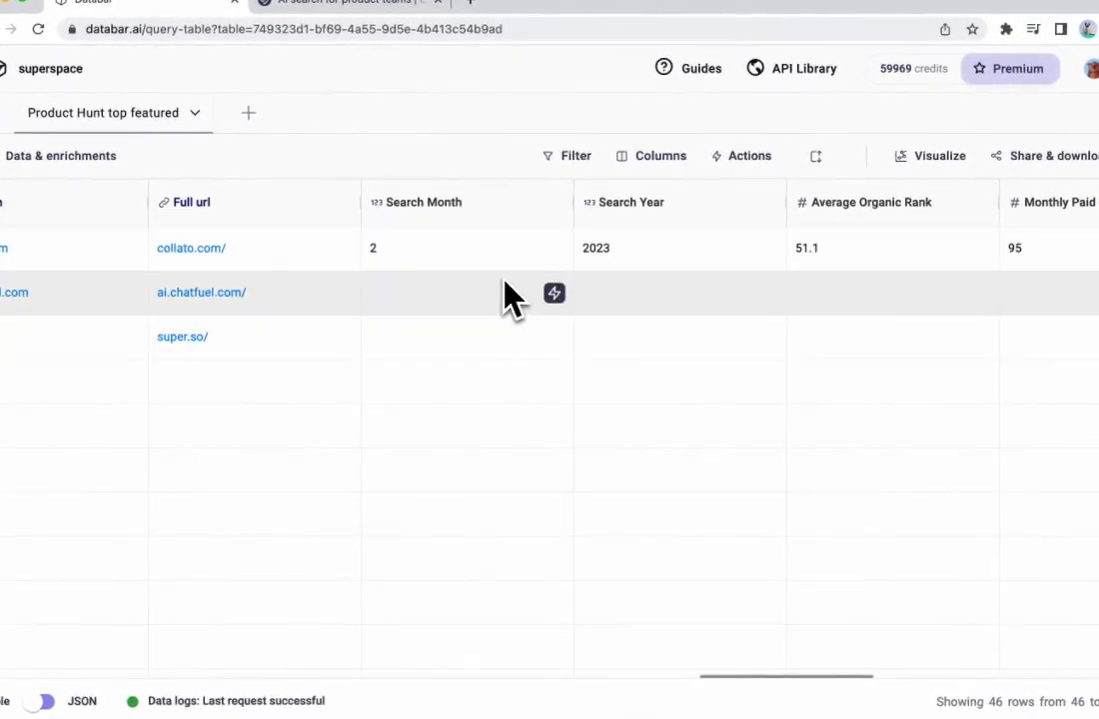
{"action": "scroll", "coordinate": [478, 271], "scroll_direction": "right", "scroll_amount": 3}
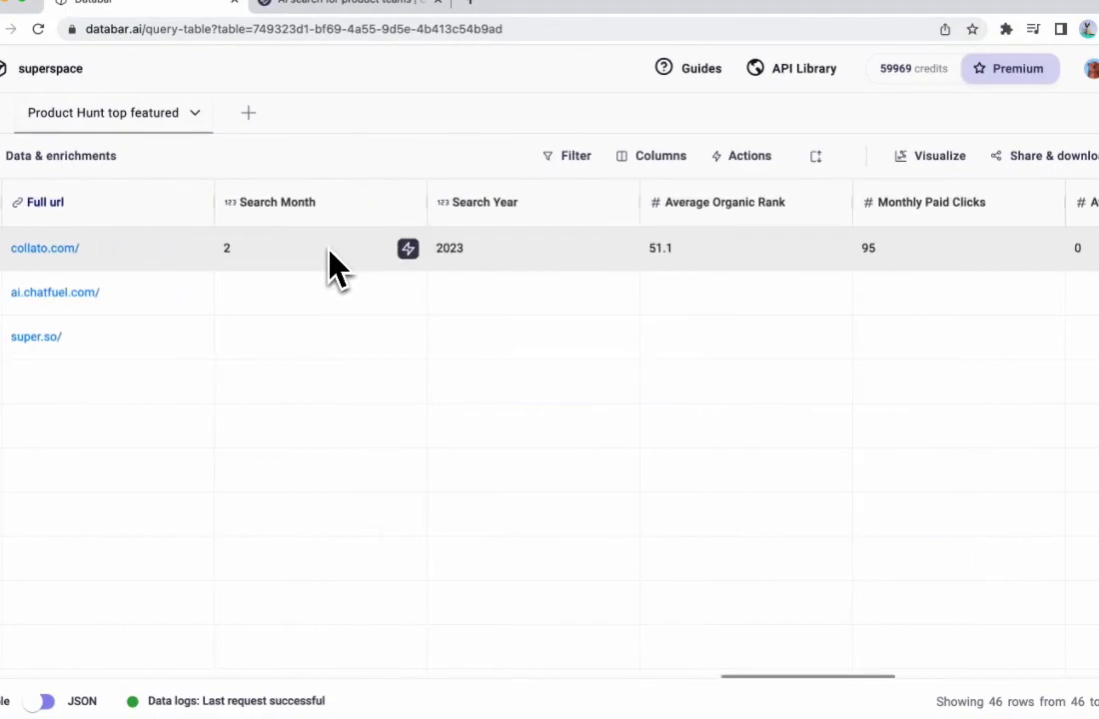
{"action": "scroll", "coordinate": [338, 268], "scroll_direction": "right", "scroll_amount": 2}
{"action": "scroll", "coordinate": [419, 252], "scroll_direction": "right", "scroll_amount": 10}
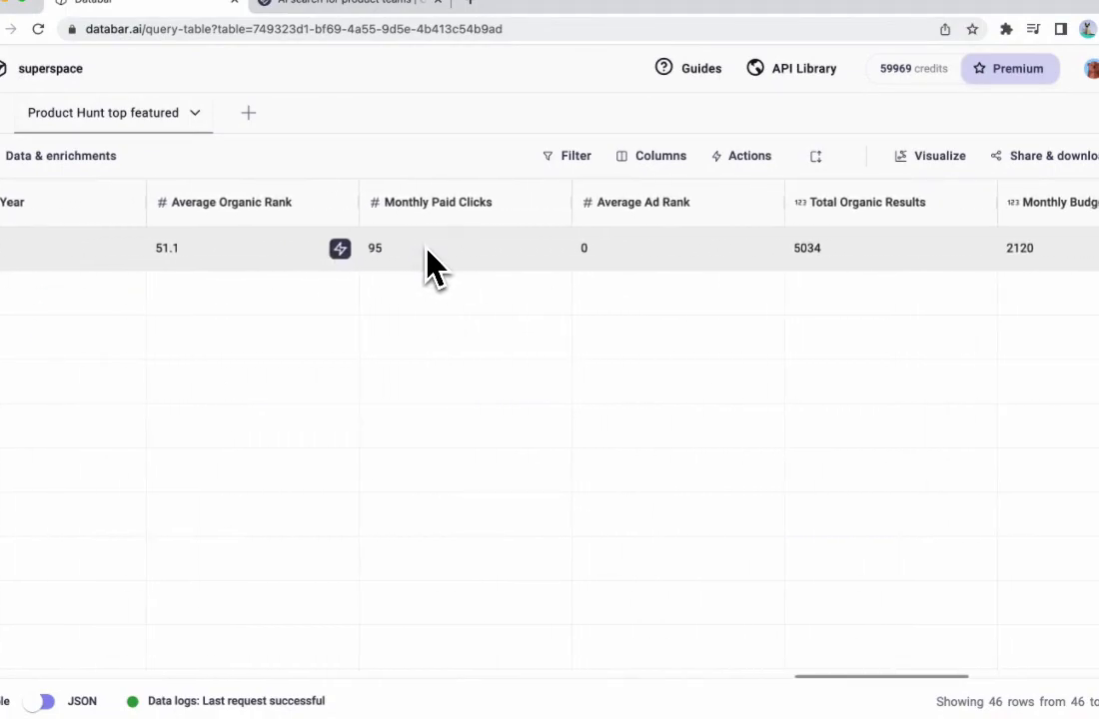
{"action": "scroll", "coordinate": [575, 272], "scroll_direction": "right", "scroll_amount": 4}
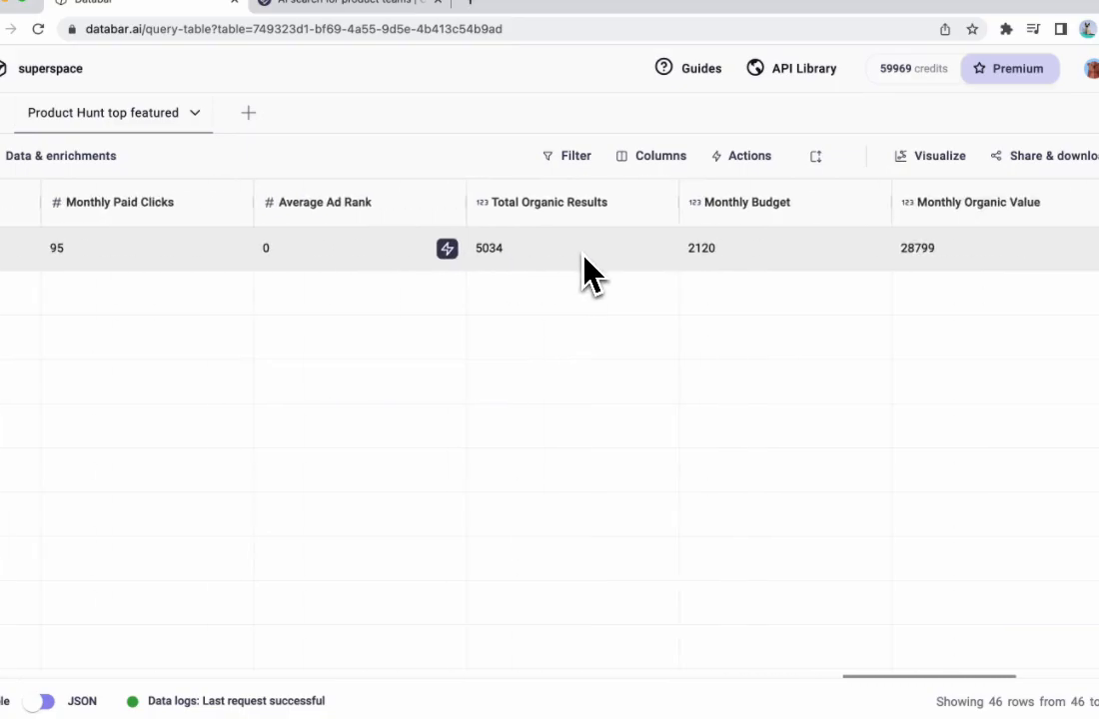
- Run the domain statistics enrichment for the ai.chatfuel.com row and review its statistics across the new columns
{"action": "scroll", "coordinate": [589, 269], "scroll_direction": "left", "scroll_amount": 20}
{"action": "scroll", "coordinate": [589, 270], "scroll_direction": "right", "scroll_amount": 8}
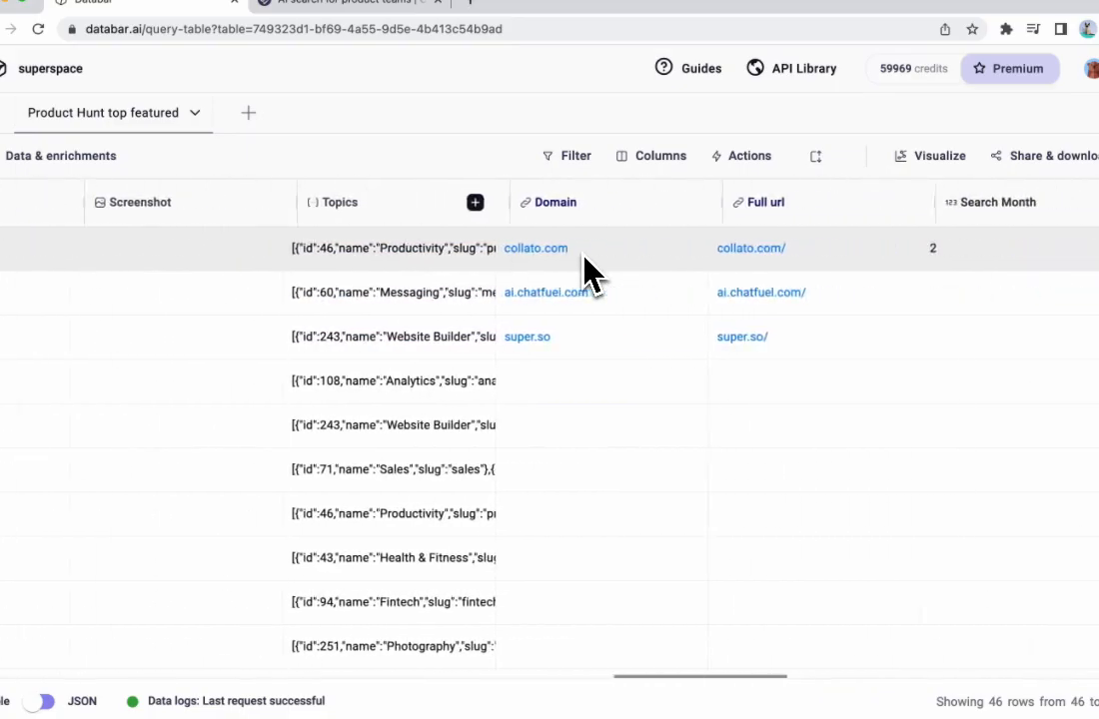
{"action": "scroll", "coordinate": [589, 265], "scroll_direction": "right", "scroll_amount": 20}
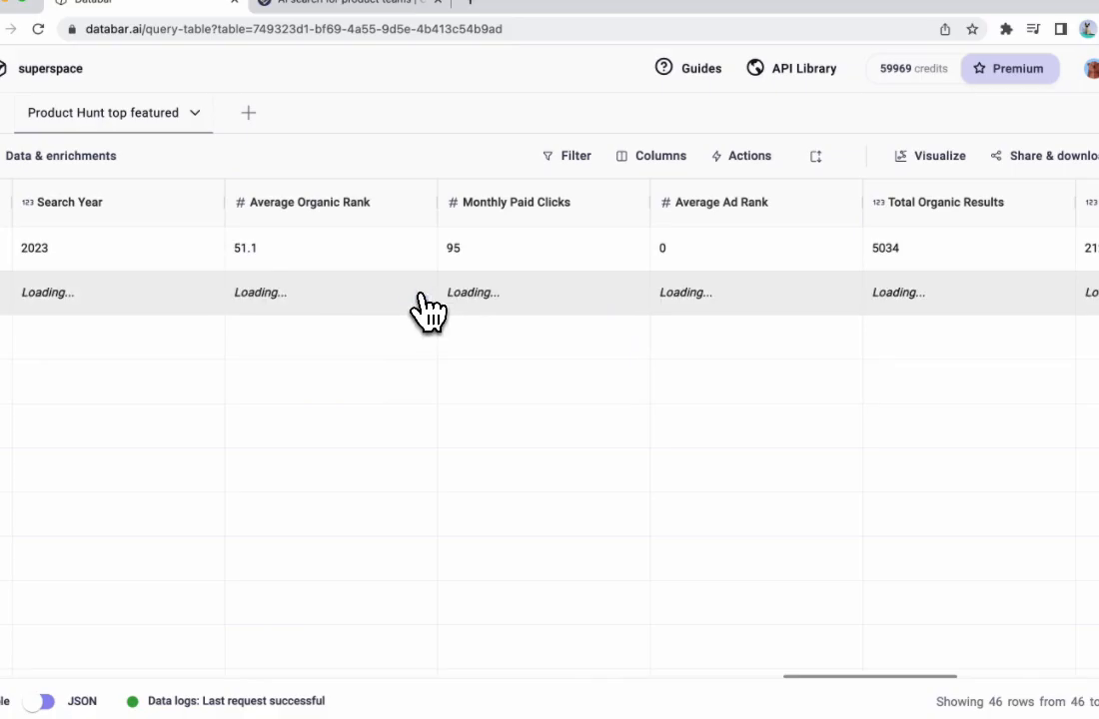
{"action": "scroll", "coordinate": [343, 314], "scroll_direction": "left", "scroll_amount": 8}
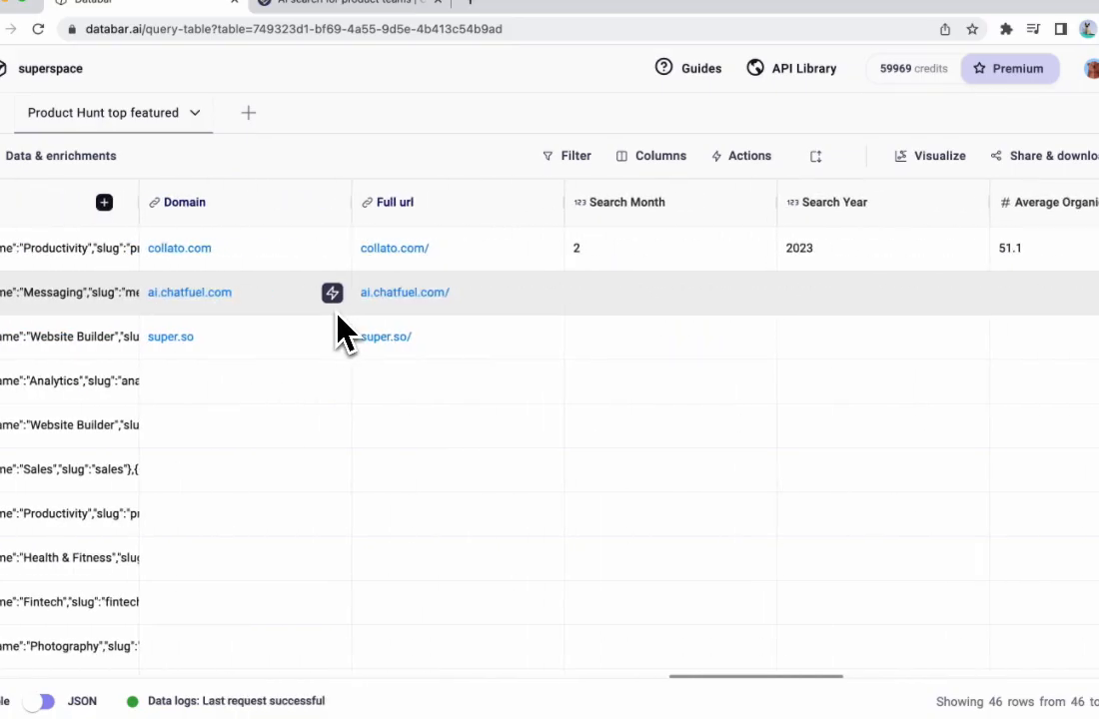
{"action": "scroll", "coordinate": [576, 324], "scroll_direction": "right", "scroll_amount": 8}
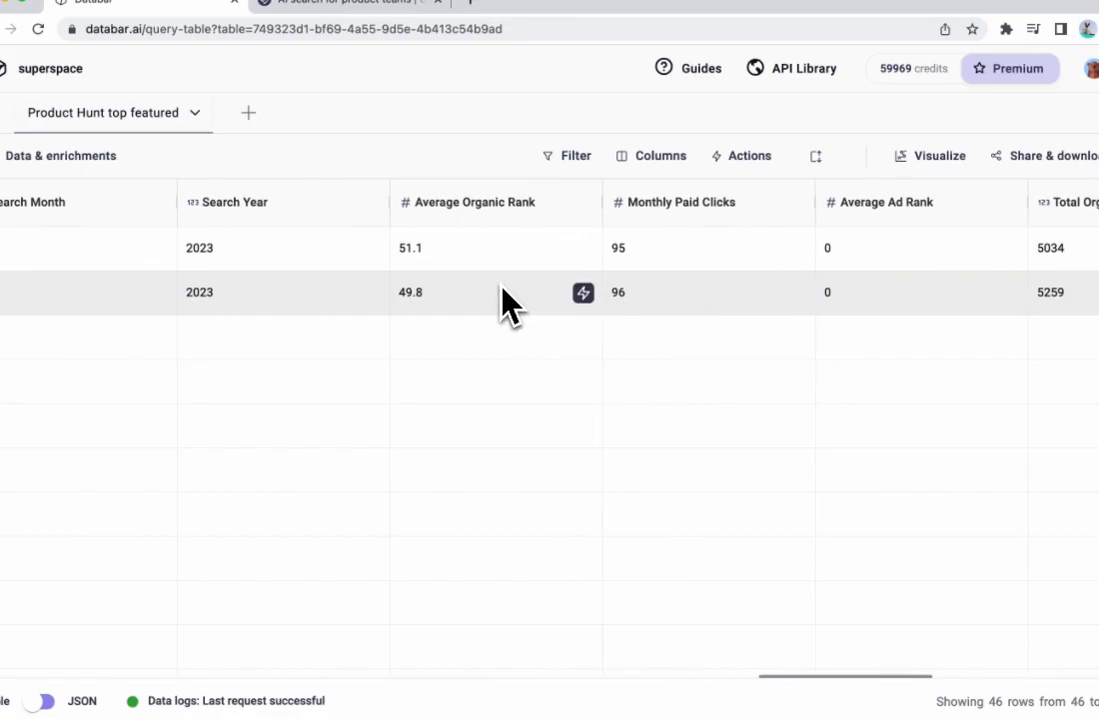
{"action": "scroll", "coordinate": [680, 319], "scroll_direction": "right", "scroll_amount": 6}
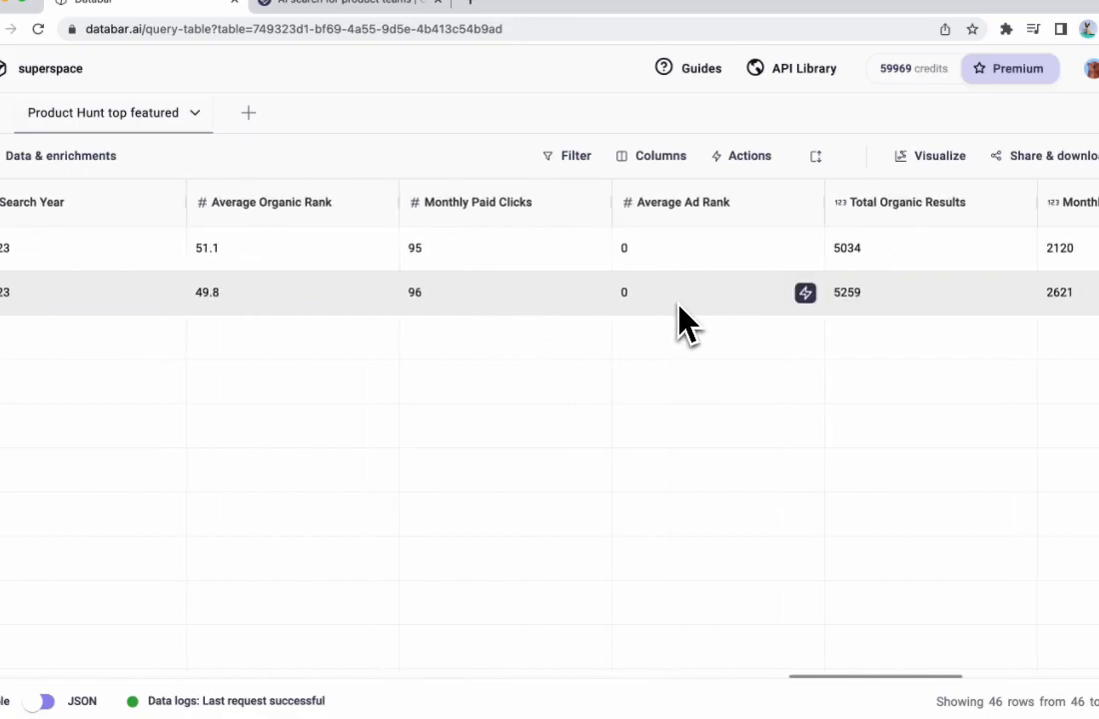
{"action": "scroll", "coordinate": [679, 320], "scroll_direction": "right", "scroll_amount": 2}
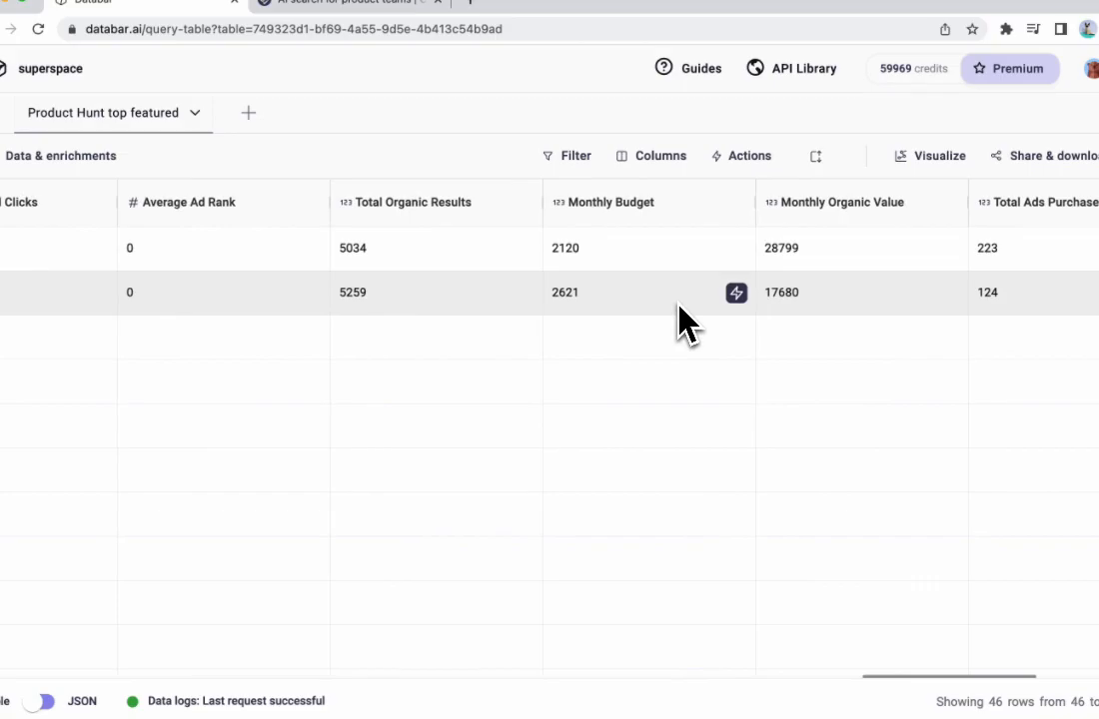
{"action": "scroll", "coordinate": [689, 322], "scroll_direction": "right", "scroll_amount": 4}
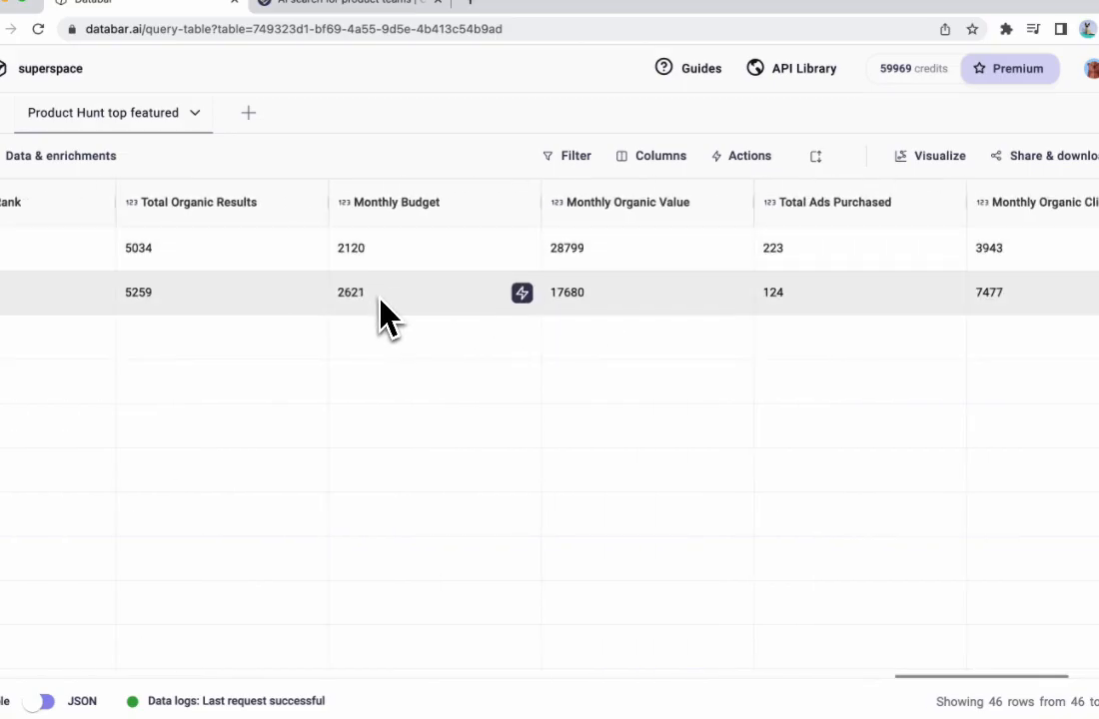
- Run the domain statistics enrichment for the super.so row and review its values through the Strength column
{"action": "scroll", "coordinate": [388, 318], "scroll_direction": "left", "scroll_amount": 20}
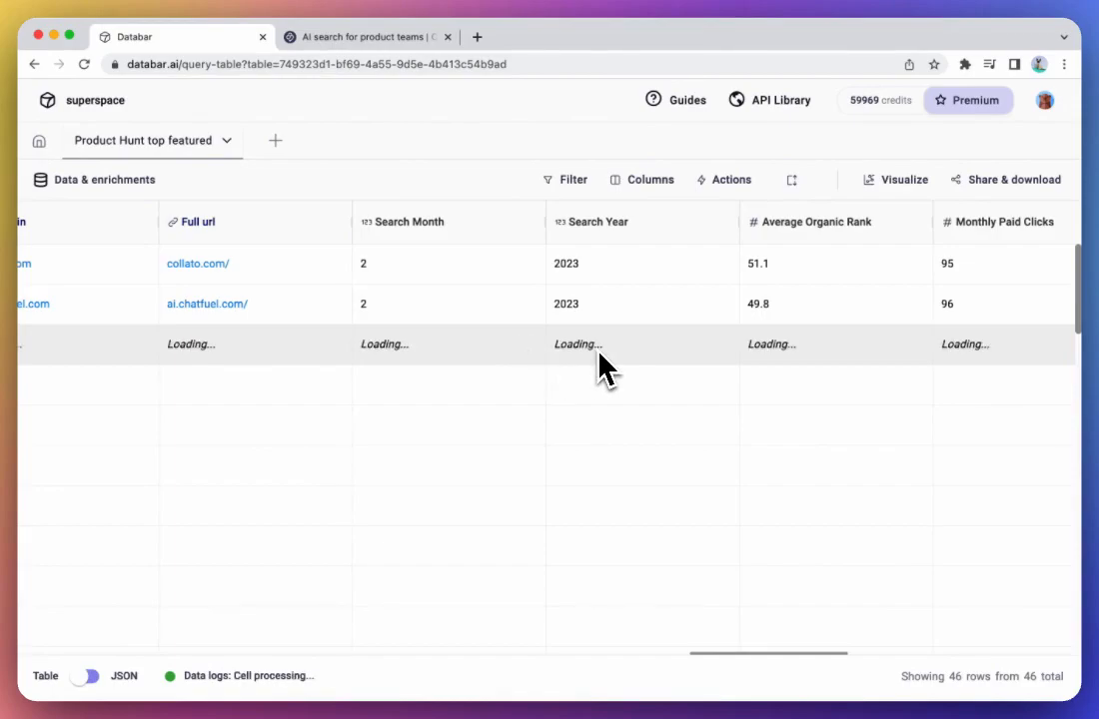
{"action": "scroll", "coordinate": [635, 362], "scroll_direction": "right", "scroll_amount": 5}
{"action": "scroll", "coordinate": [430, 350], "scroll_direction": "right", "scroll_amount": 5}
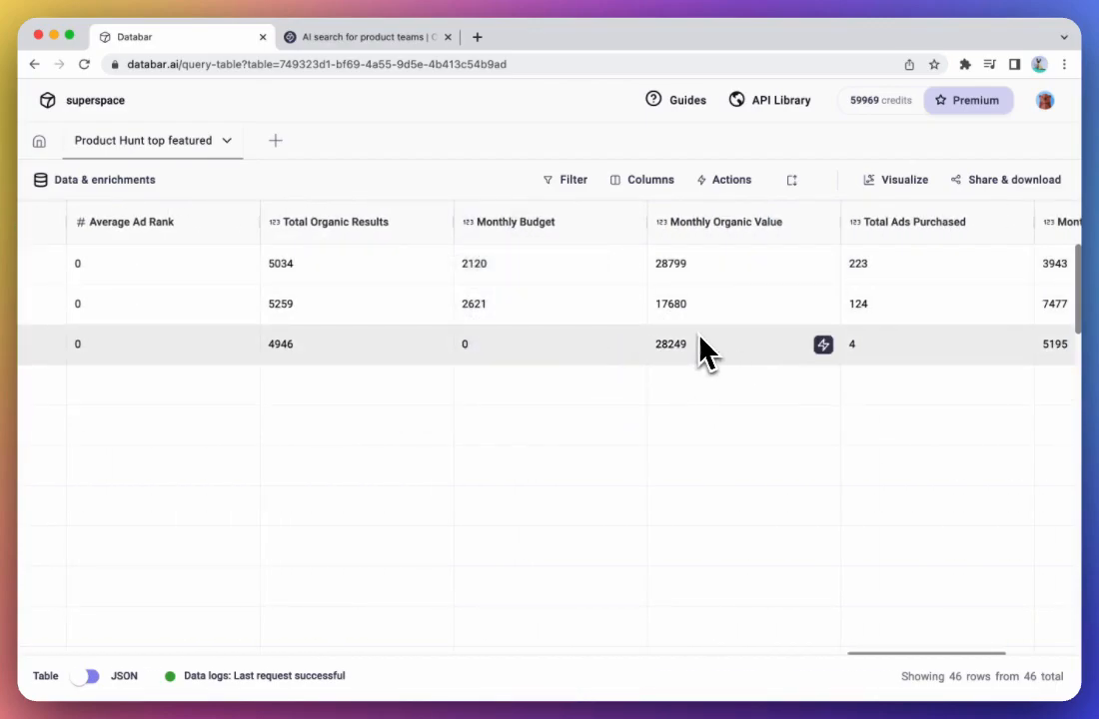
{"action": "scroll", "coordinate": [699, 345], "scroll_direction": "right", "scroll_amount": 4}
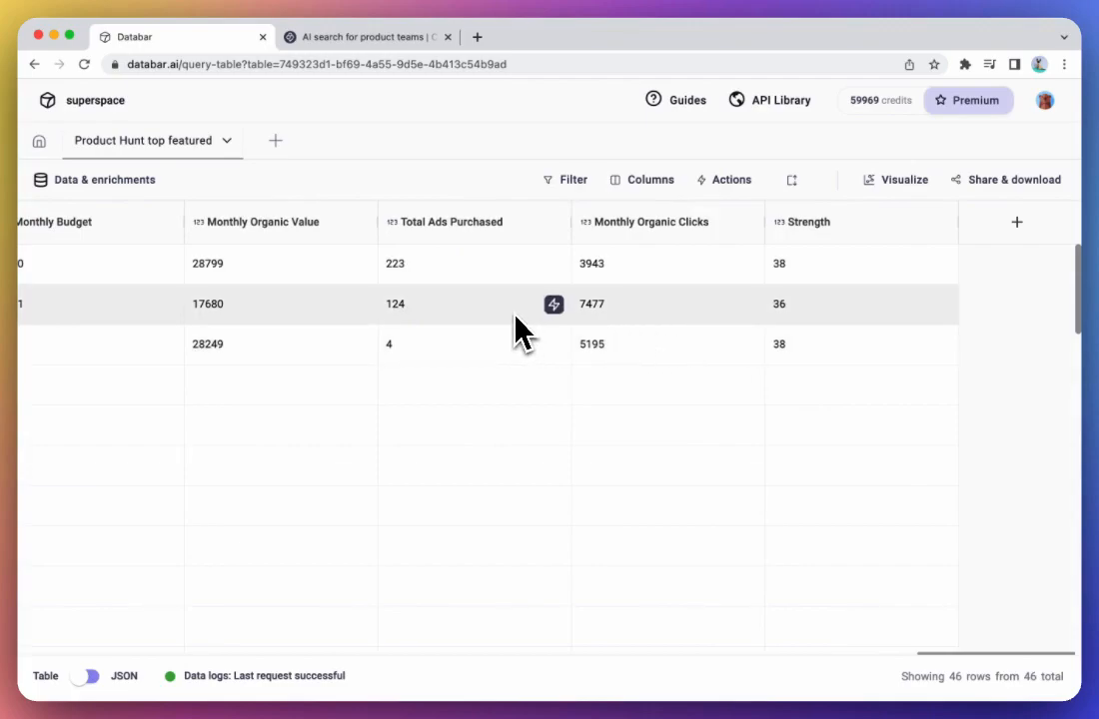
- View the download, streaming and API options for sharing the enriched table, and close them
{"action": "scroll", "coordinate": [515, 319], "scroll_direction": "left", "scroll_amount": 2}
{"action": "left_click", "coordinate": [1009, 180]}
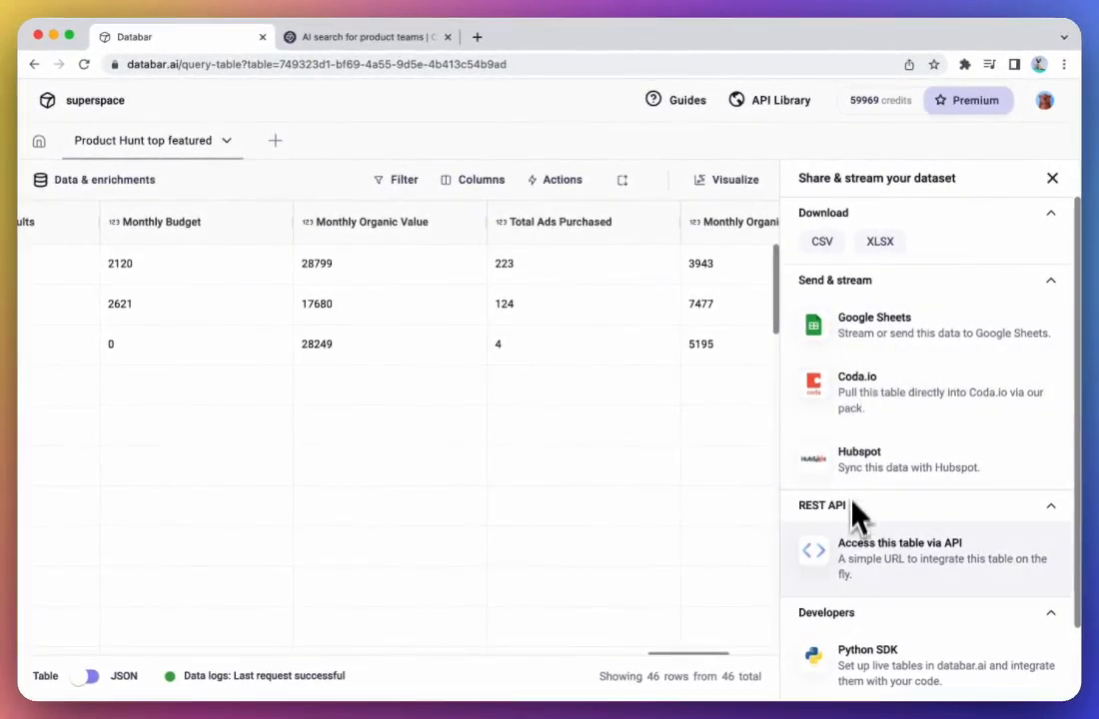
{"action": "left_click", "coordinate": [1052, 179]}
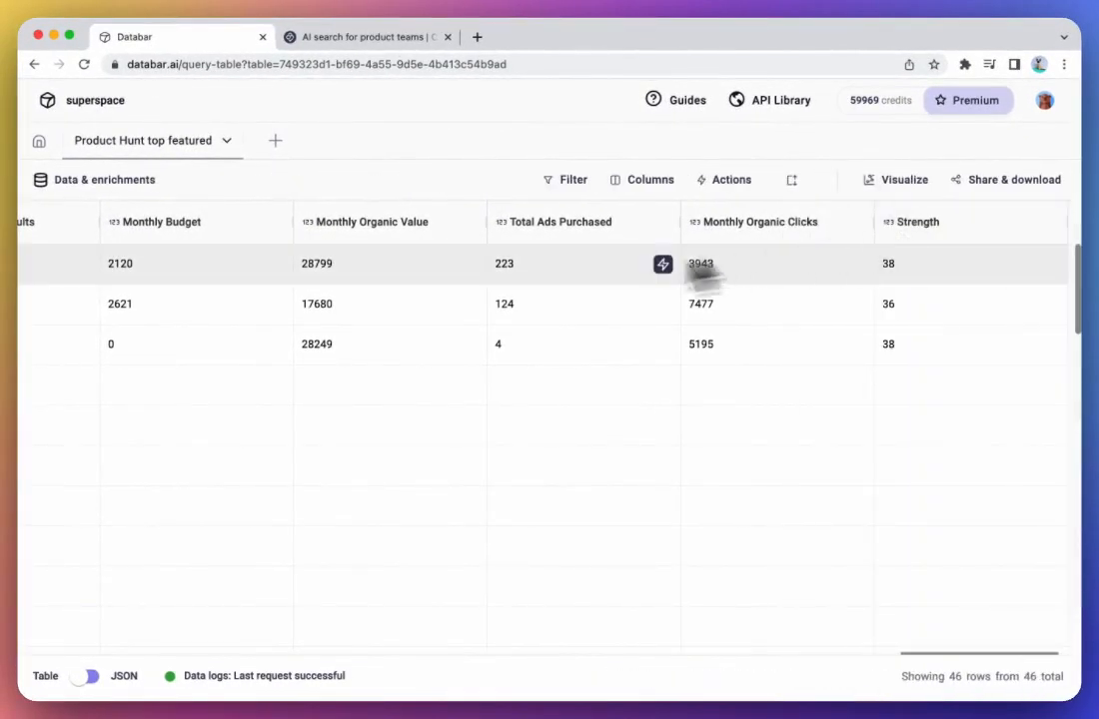